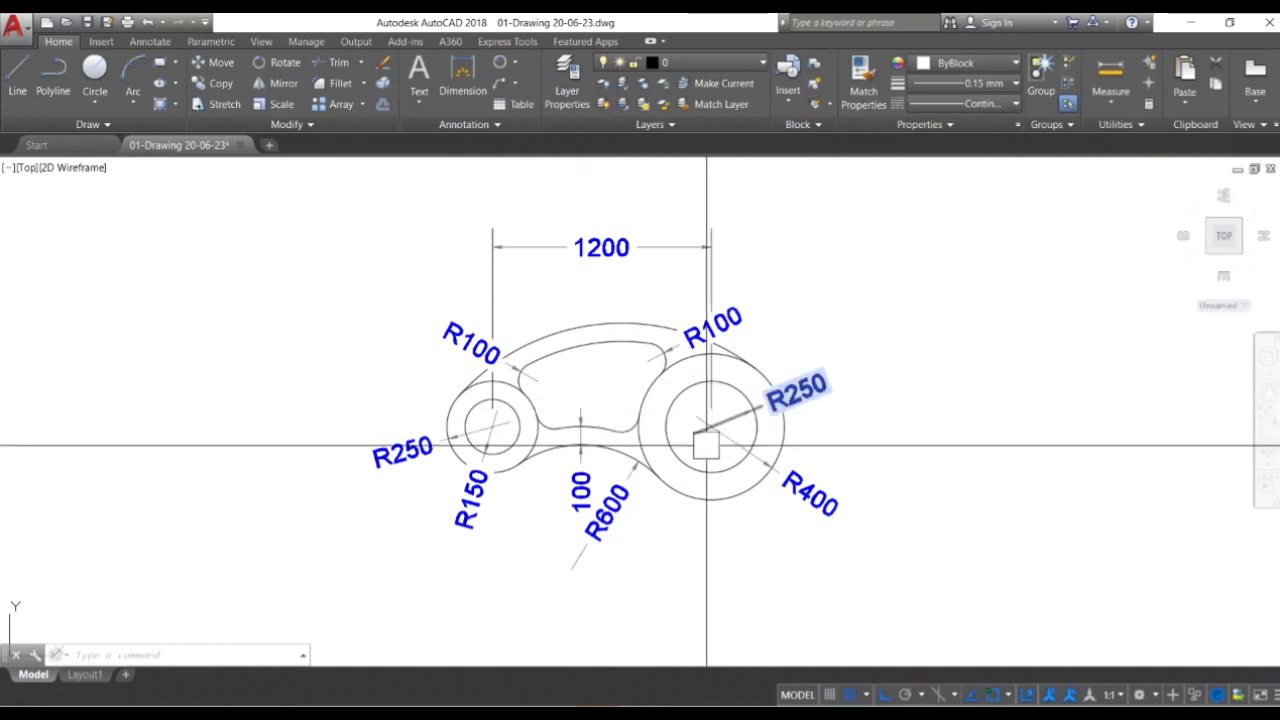
# Pan the view so there is open space to the right of the reference link bracket
pyautogui.moveTo(1008, 523); pyautogui.dragTo(675, 520, button='middle')
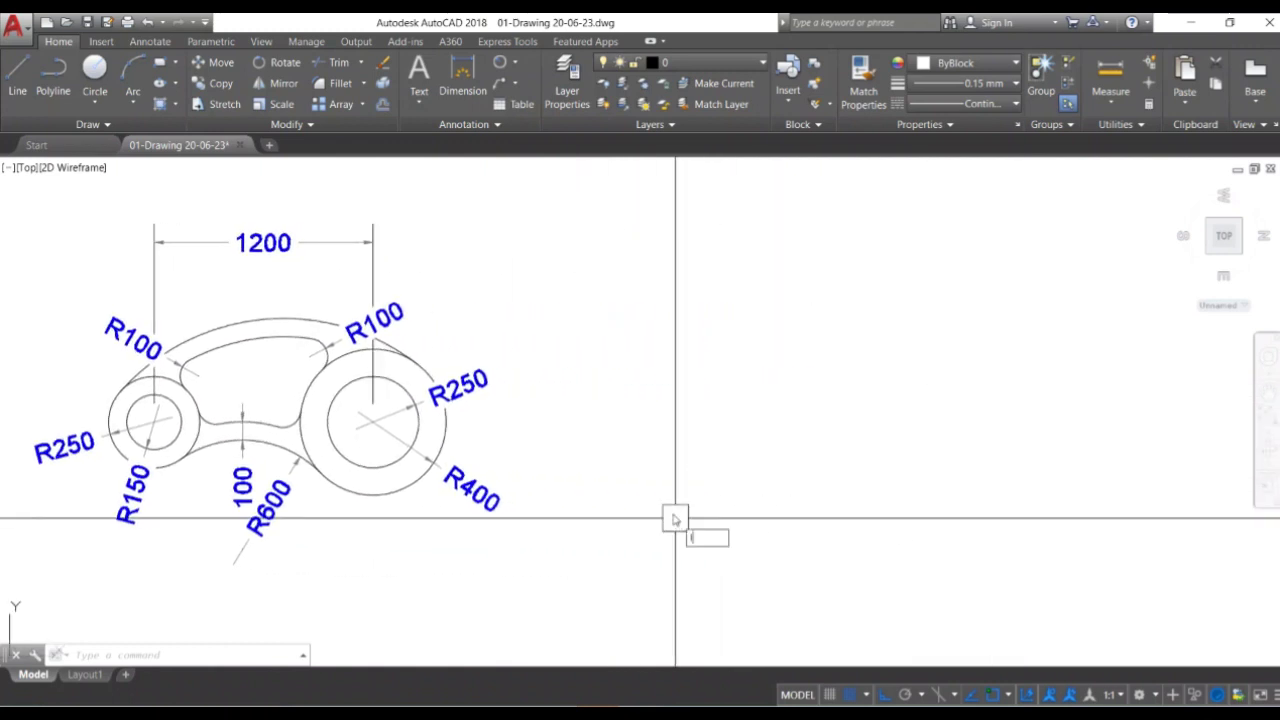
# Draw a horizontal 1200-unit line to the right of the reference
pyautogui.write('l')
pyautogui.press('Return')
pyautogui.click(684, 480)
pyautogui.write('1200')
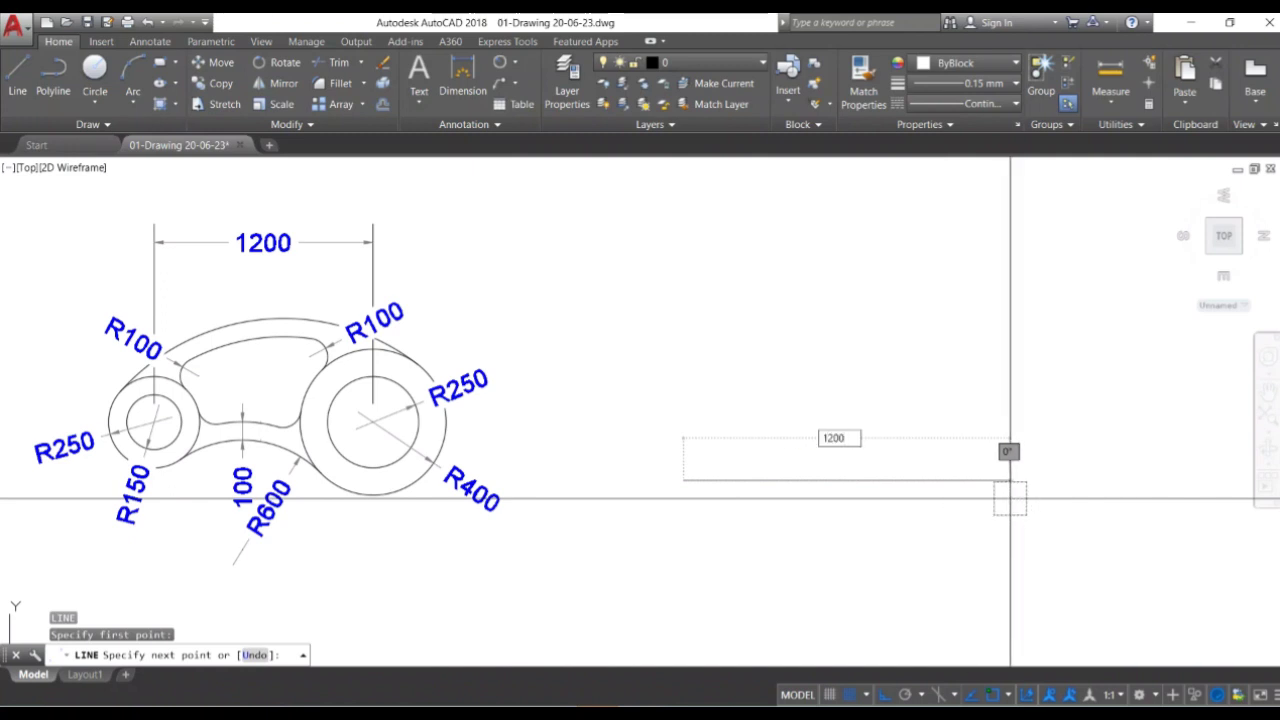
pyautogui.press('Return')
pyautogui.press('Return')
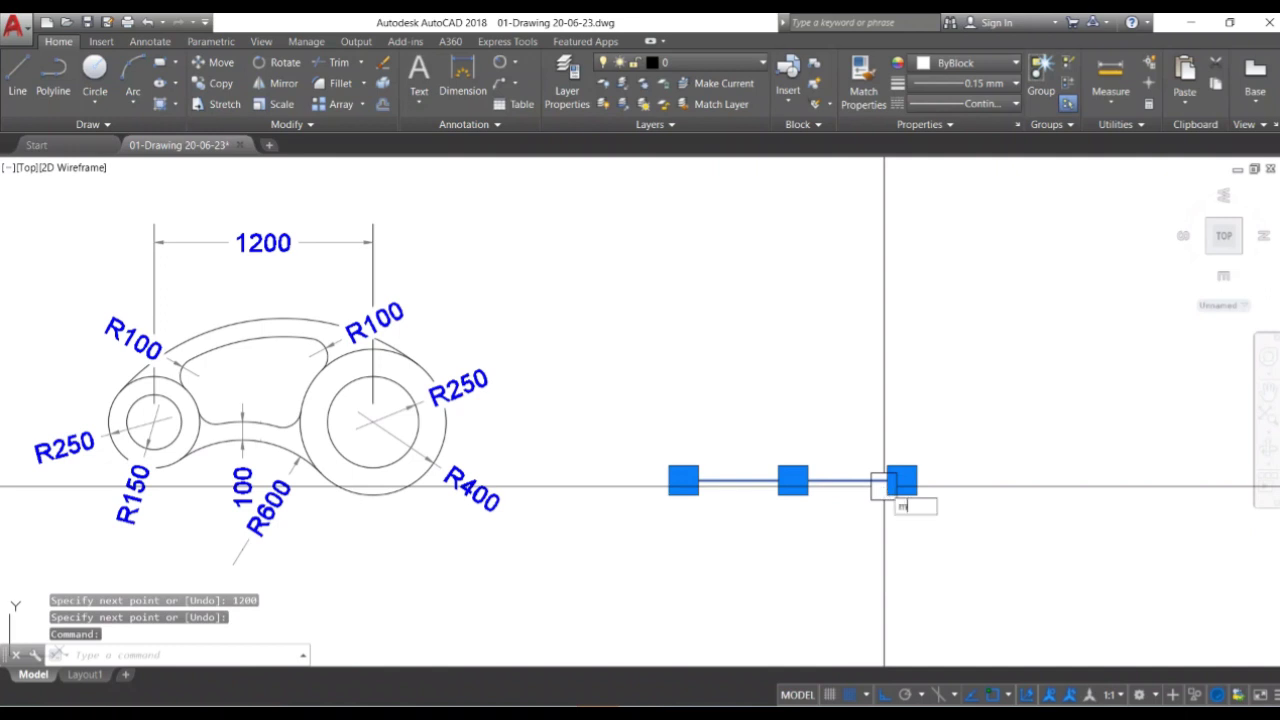
# Move the new line further right into the open space
pyautogui.press('Return')
pyautogui.click(793, 480)
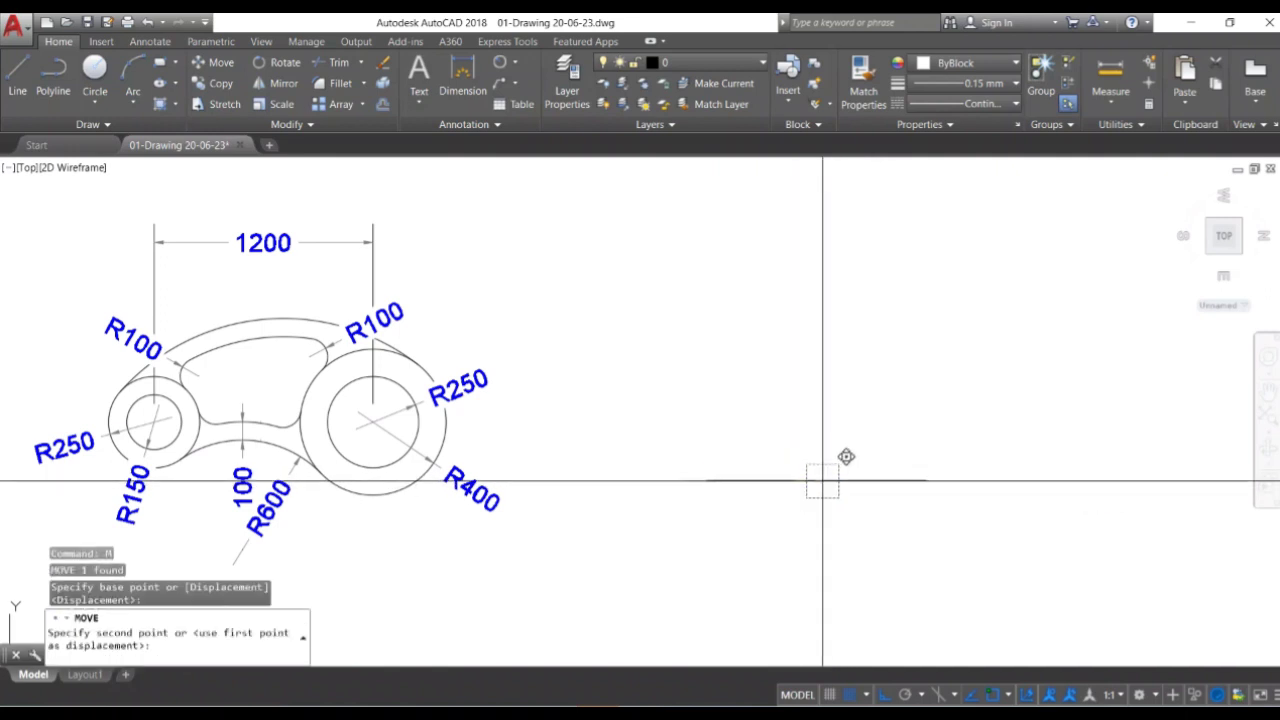
pyautogui.click(902, 480)
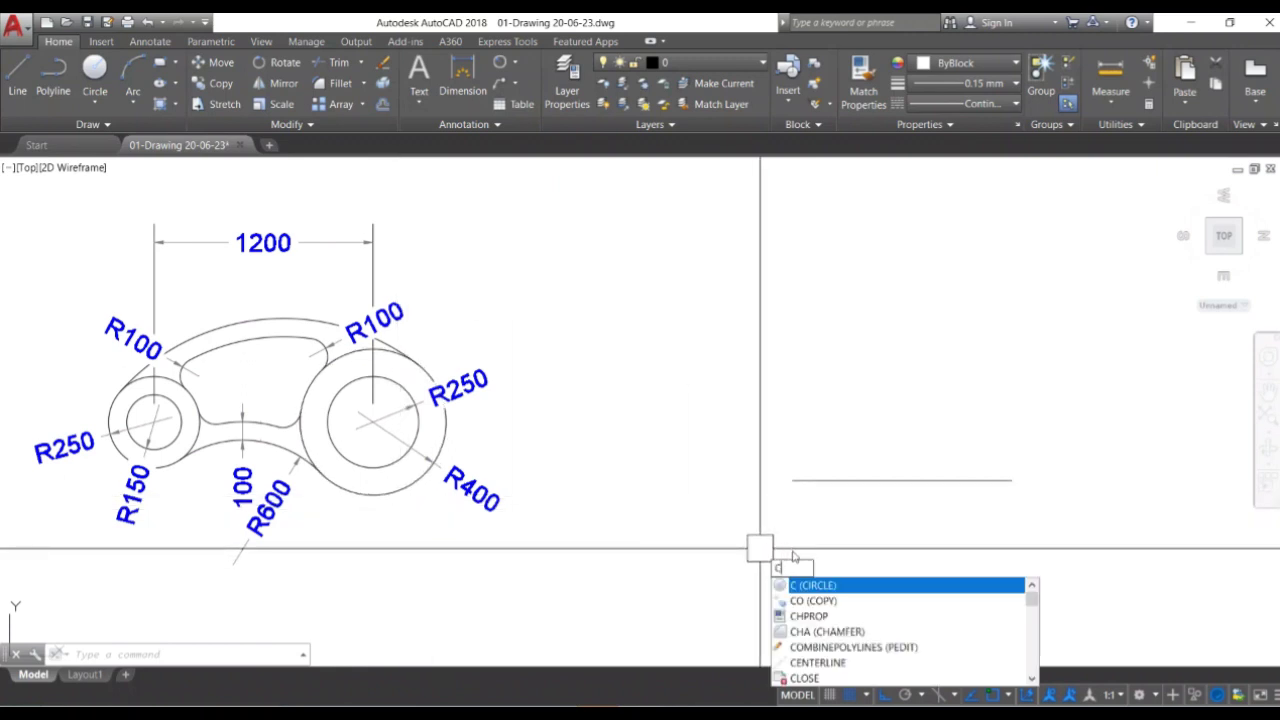
# Draw a radius-400 boss circle at the line's right endpoint, plus a concentric radius-250 circle
pyautogui.press('Return')
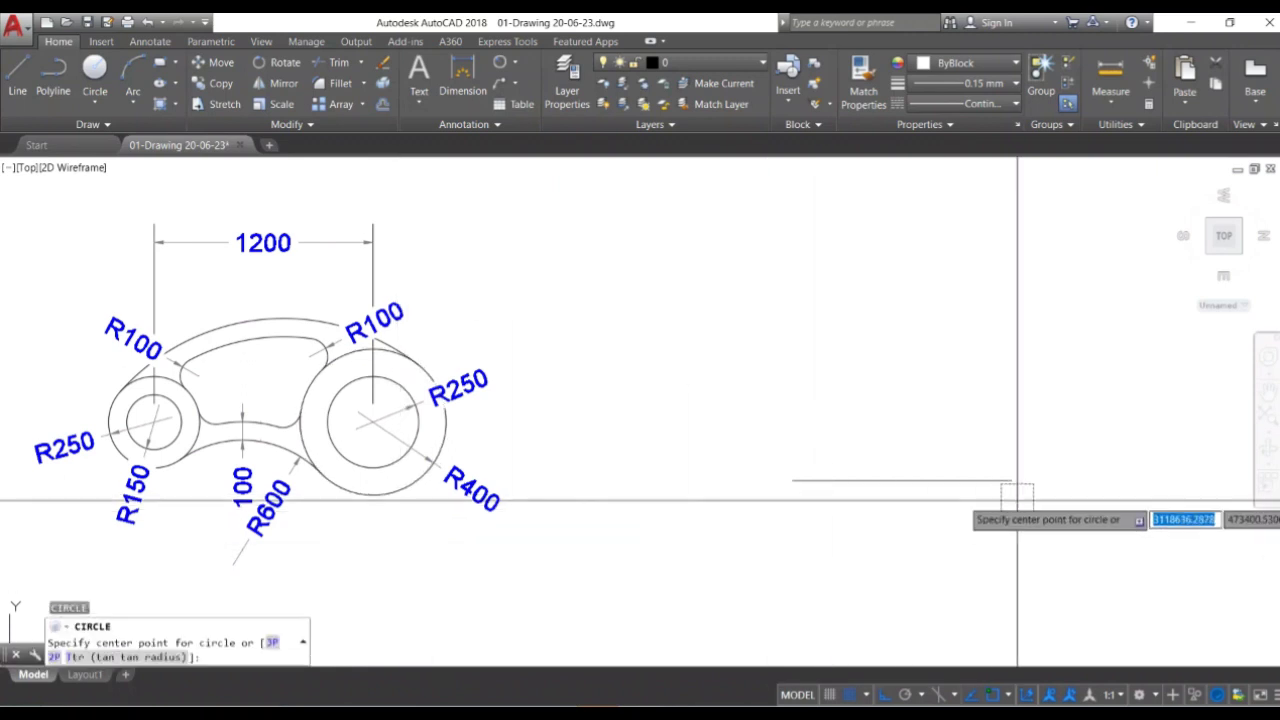
pyautogui.click(1011, 480)
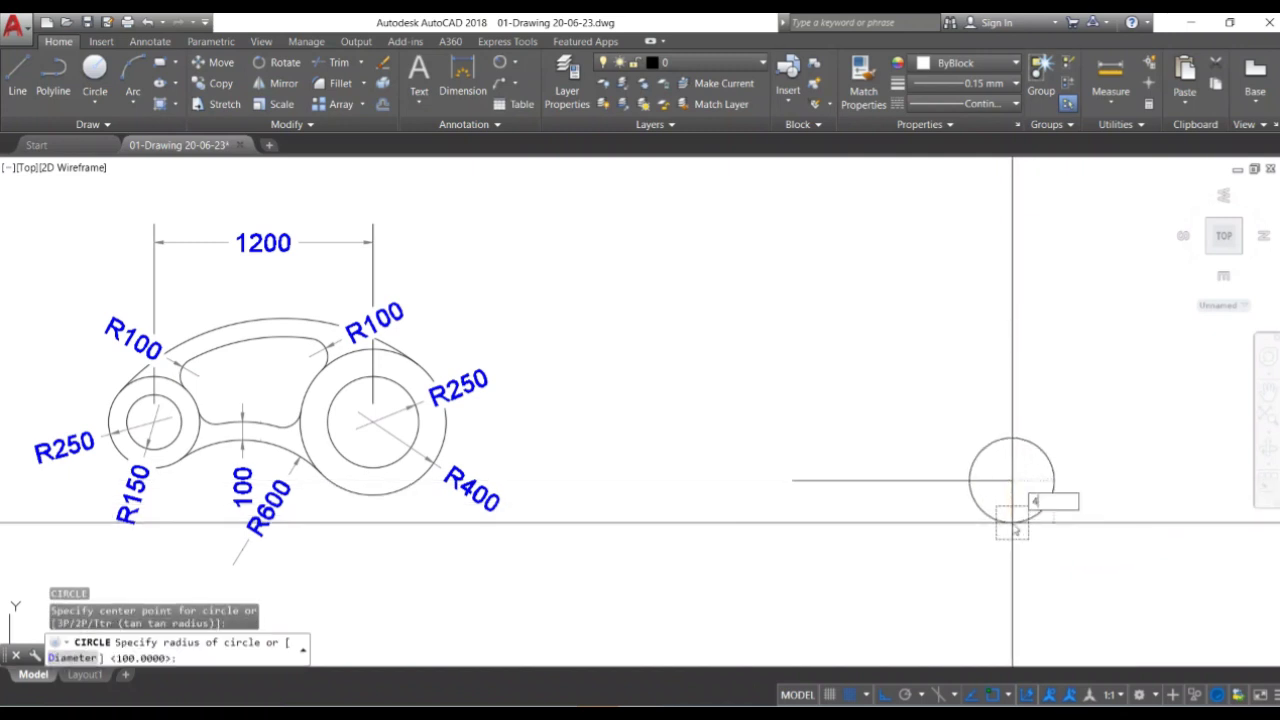
pyautogui.press('Return')
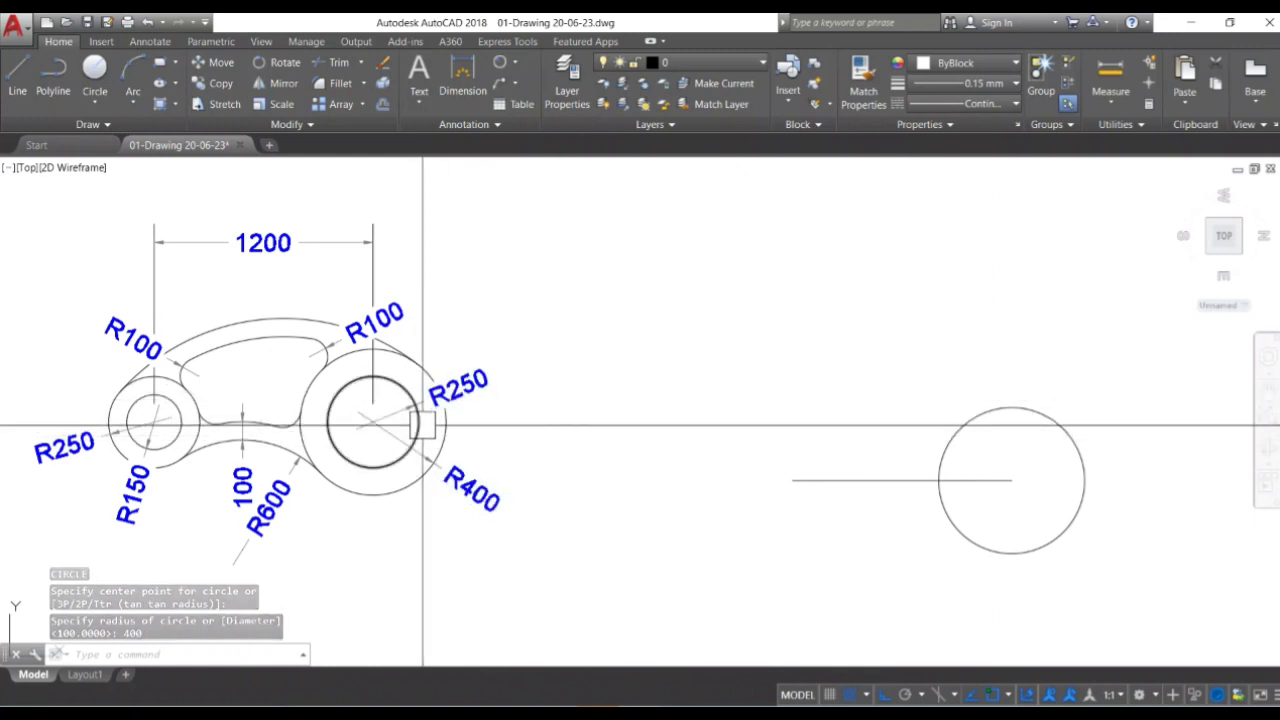
pyautogui.press('Return')
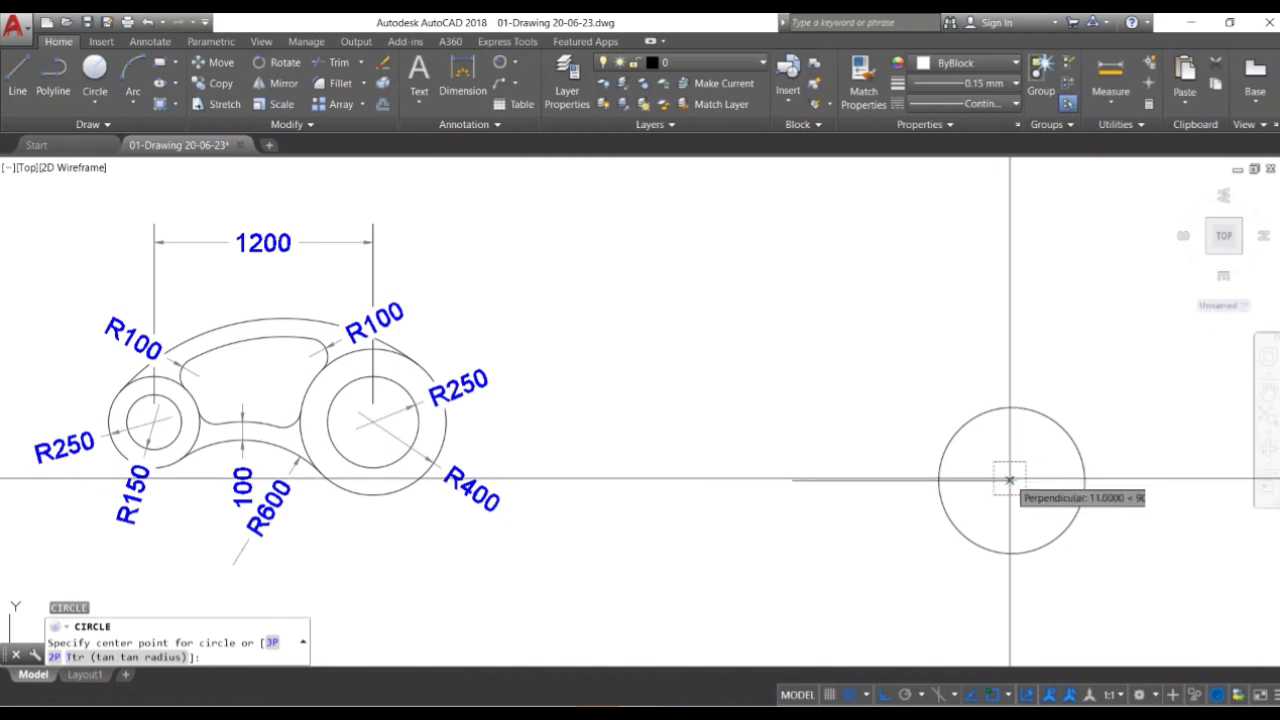
pyautogui.click(1011, 480)
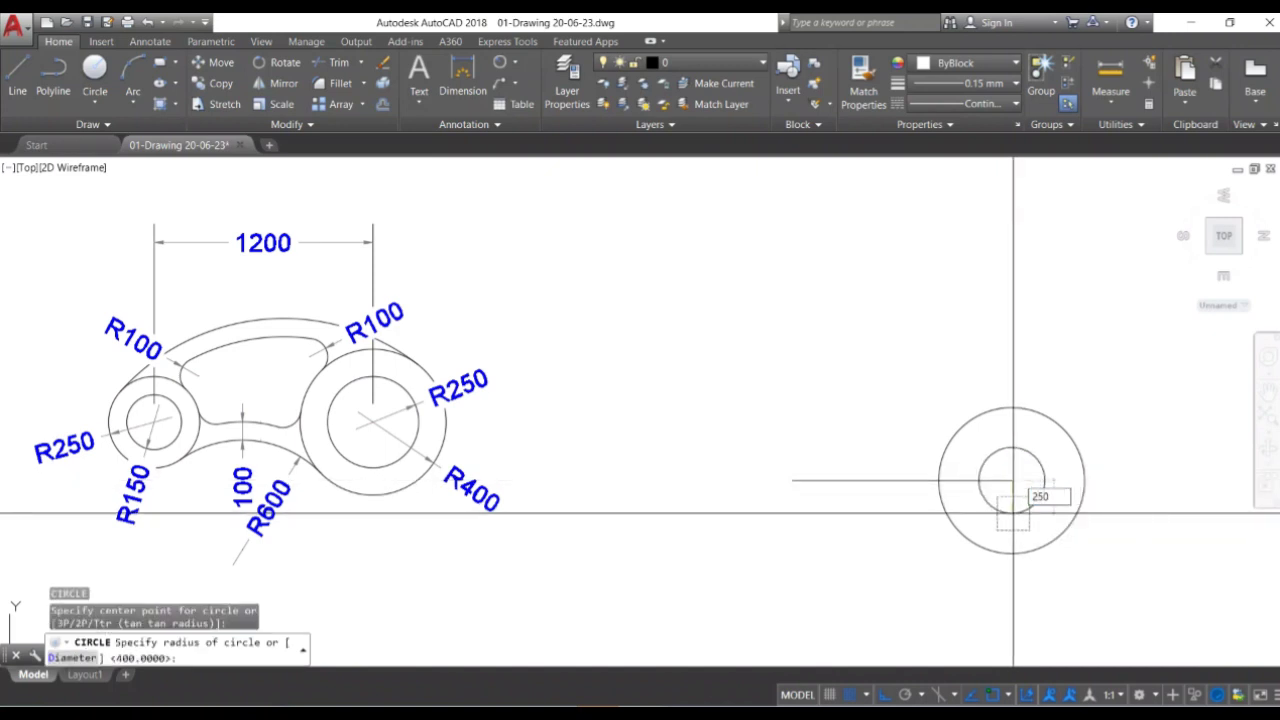
pyautogui.press('Return')
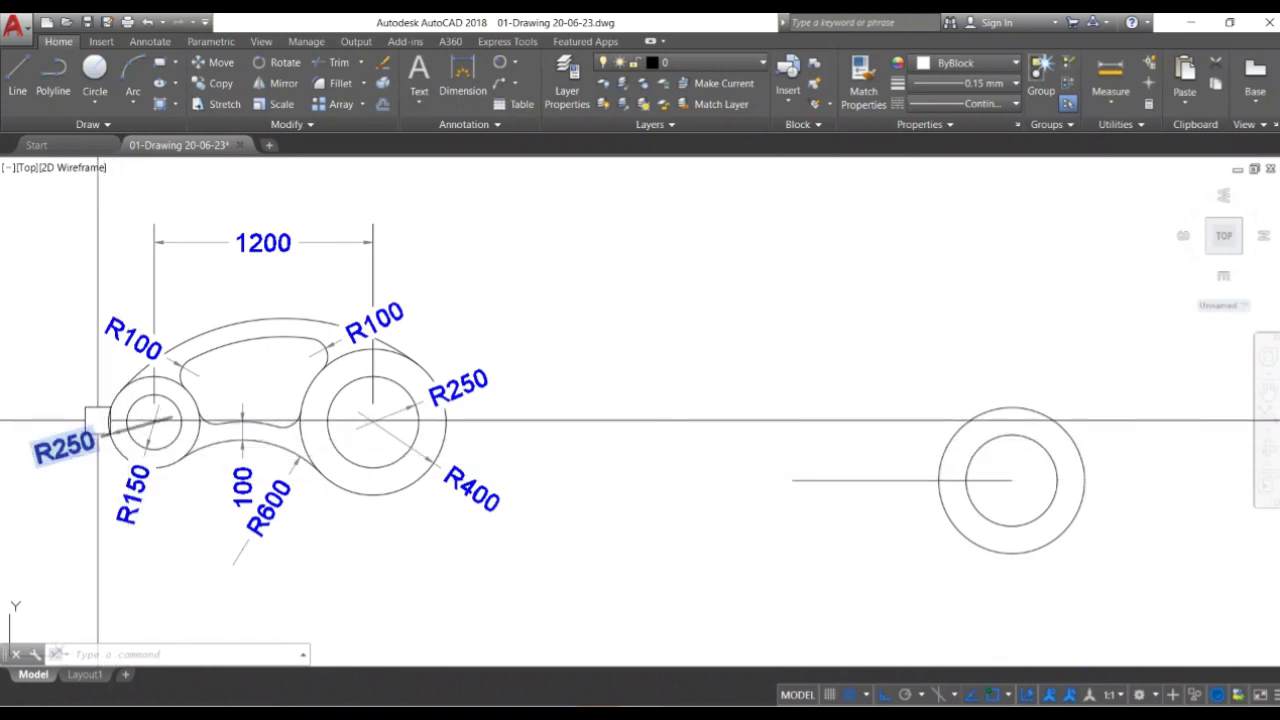
pyautogui.moveTo(101, 407)
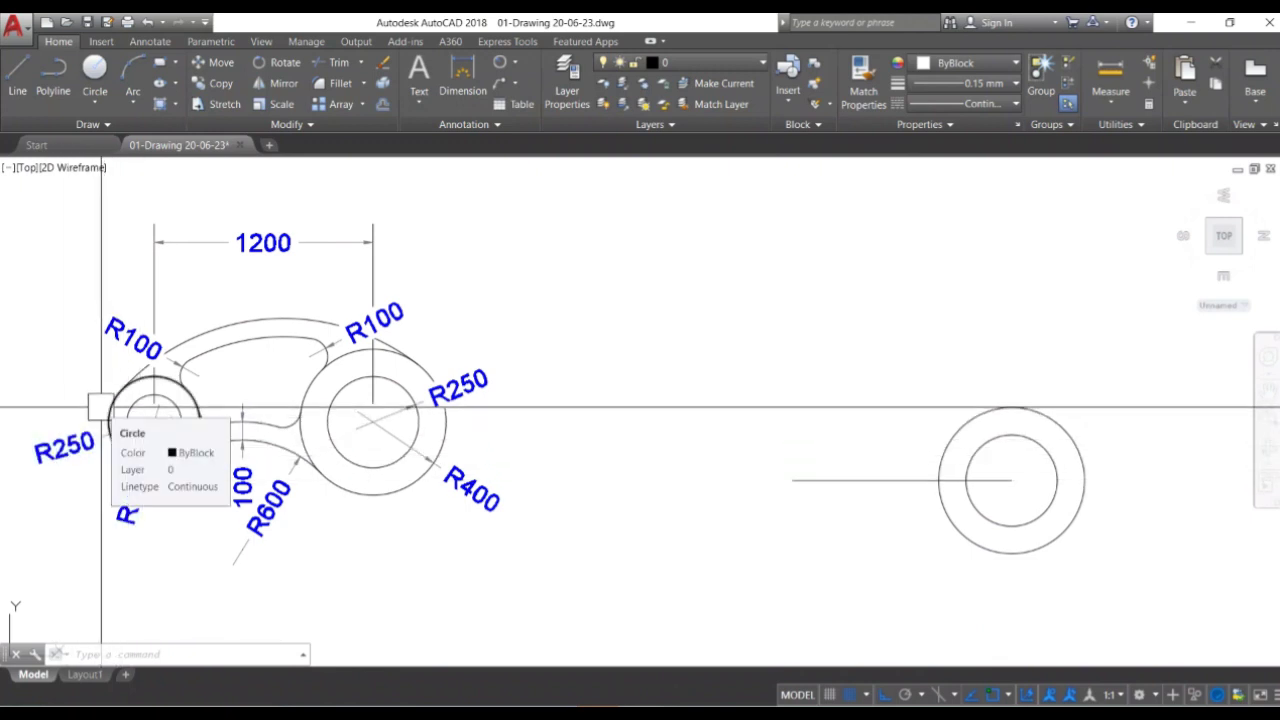
pyautogui.write('c')
# Draw a radius-250 boss circle at the line's left endpoint, plus a concentric radius-150 hole
pyautogui.press('Return')
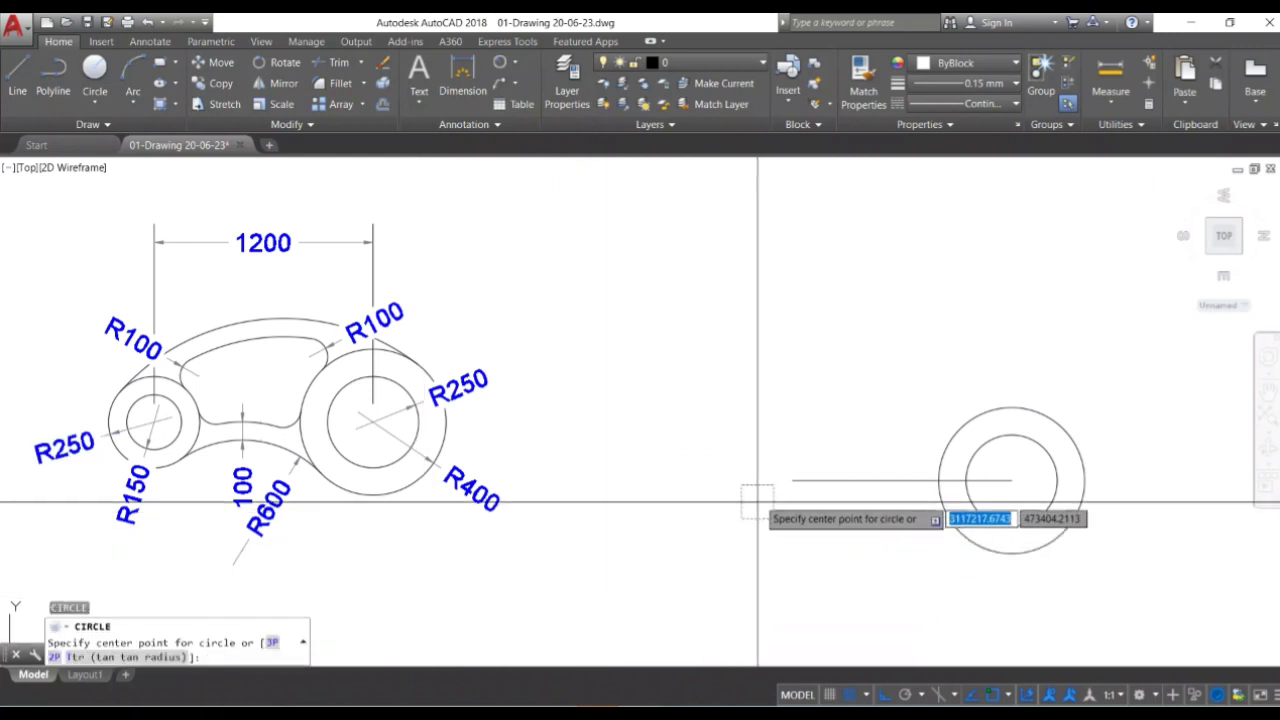
pyautogui.click(792, 481)
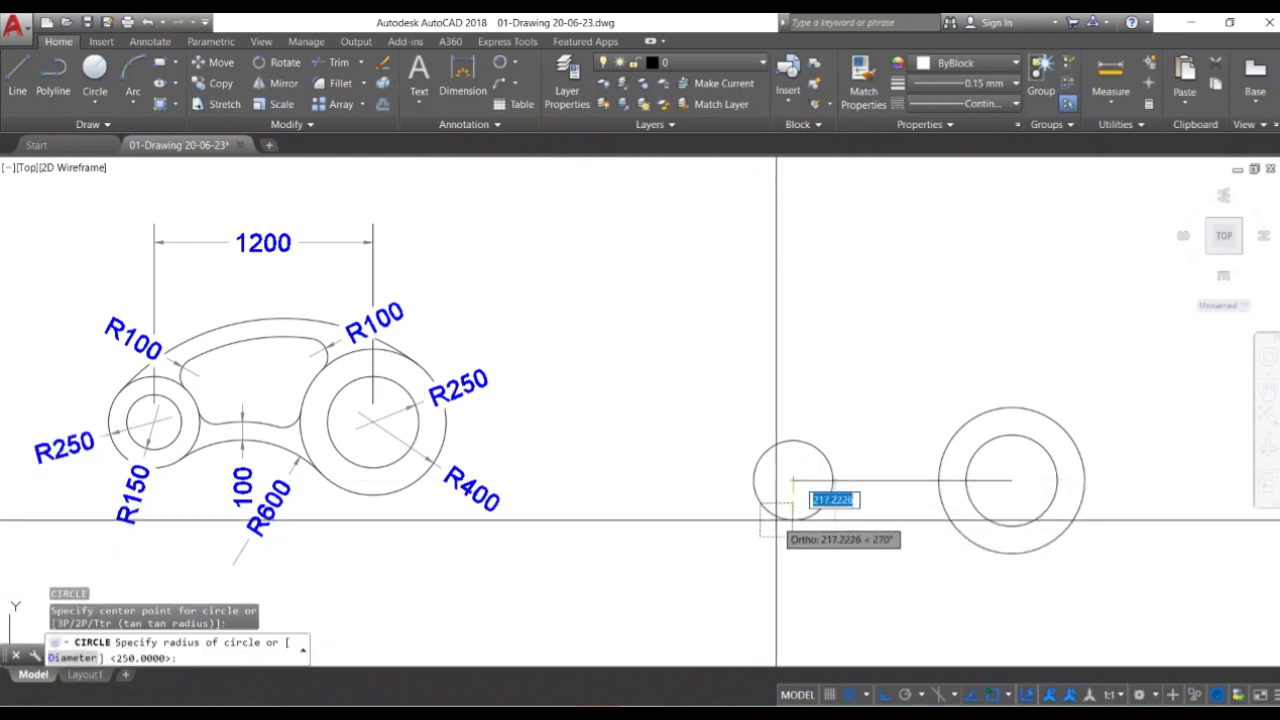
pyautogui.press('Return')
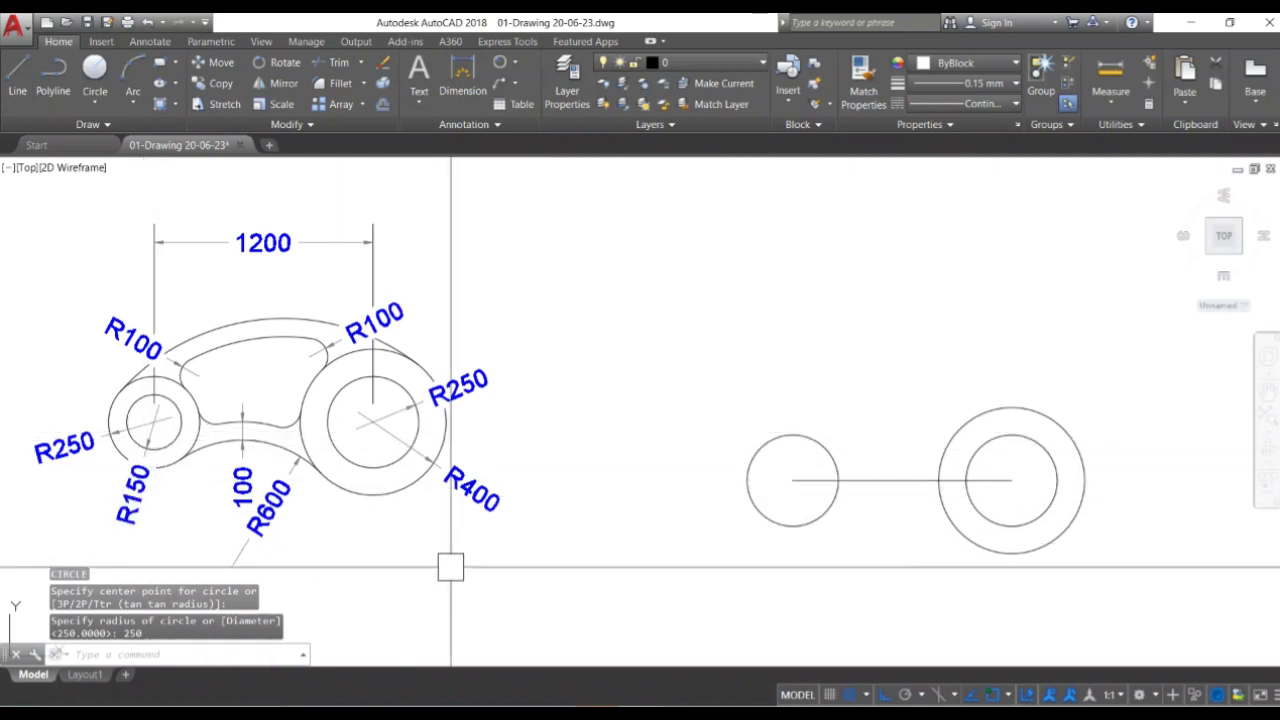
pyautogui.press('Return')
pyautogui.click(793, 481)
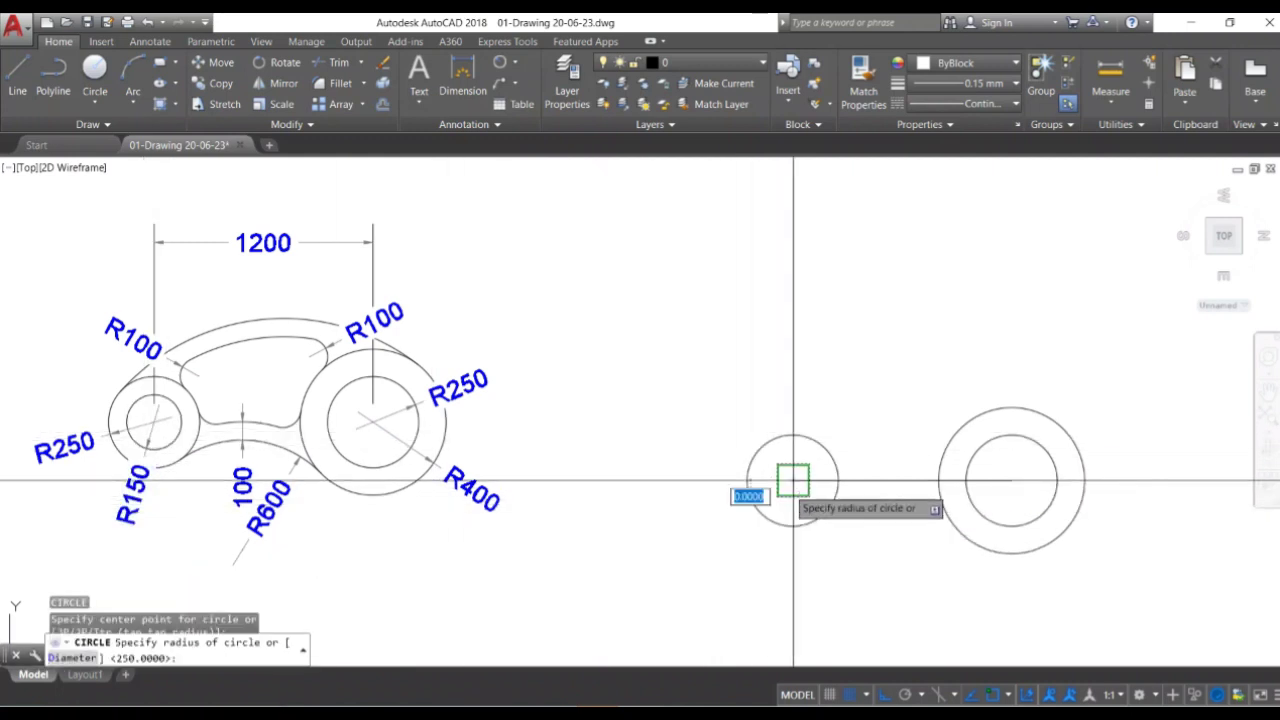
pyautogui.write('0')
pyautogui.press('Return')
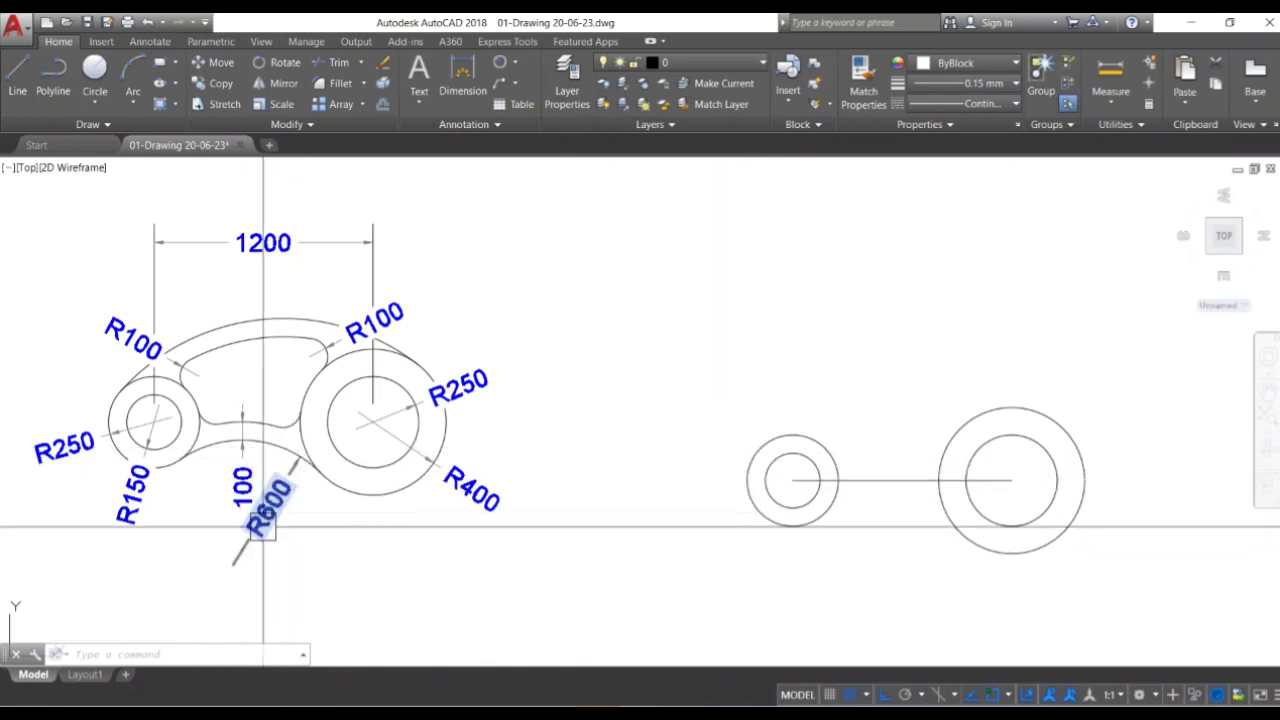
# Draw a radius-600 circle tangent to both outer boss circles
pyautogui.write('c')
pyautogui.press('Return')
pyautogui.write('t')
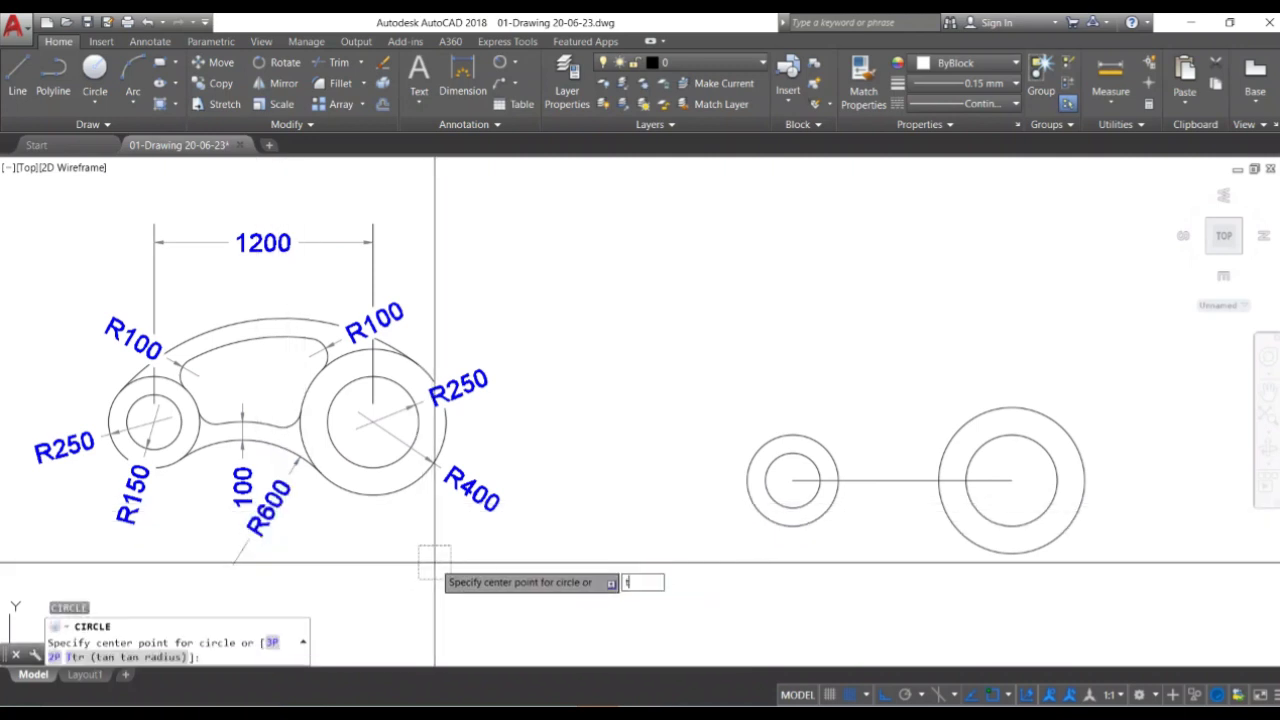
pyautogui.press('Return')
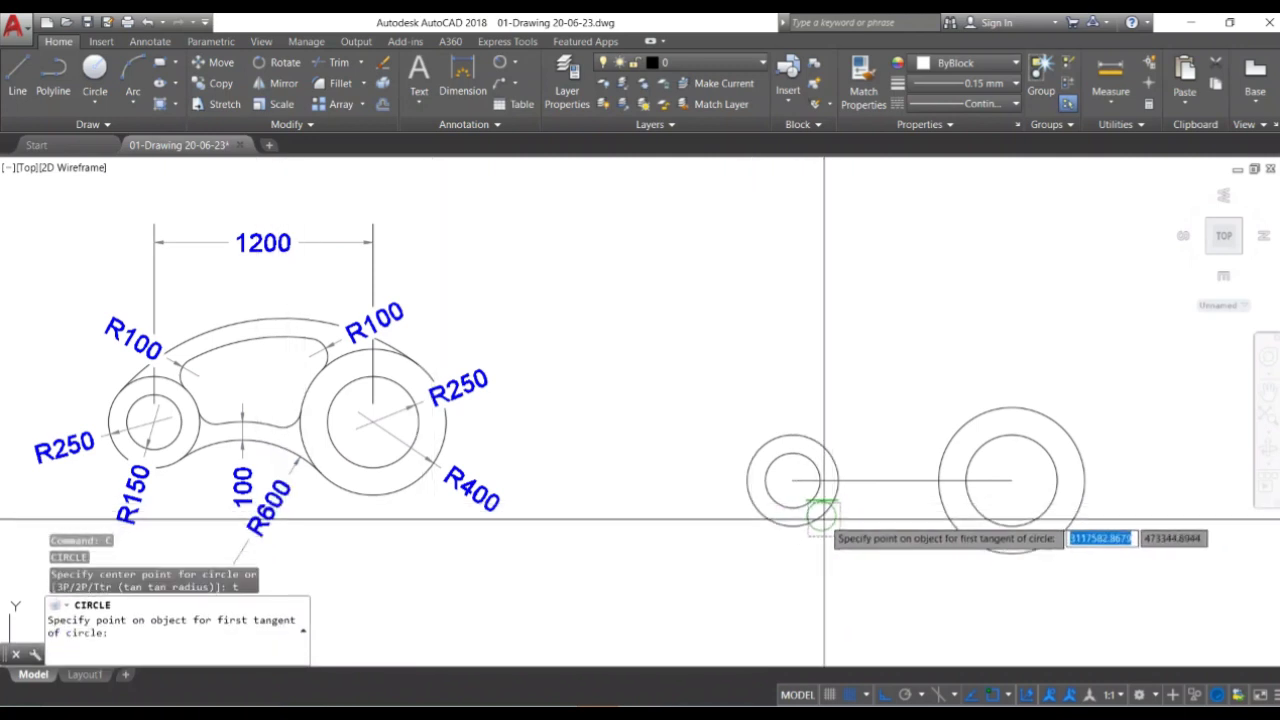
pyautogui.click(818, 512)
pyautogui.click(938, 519)
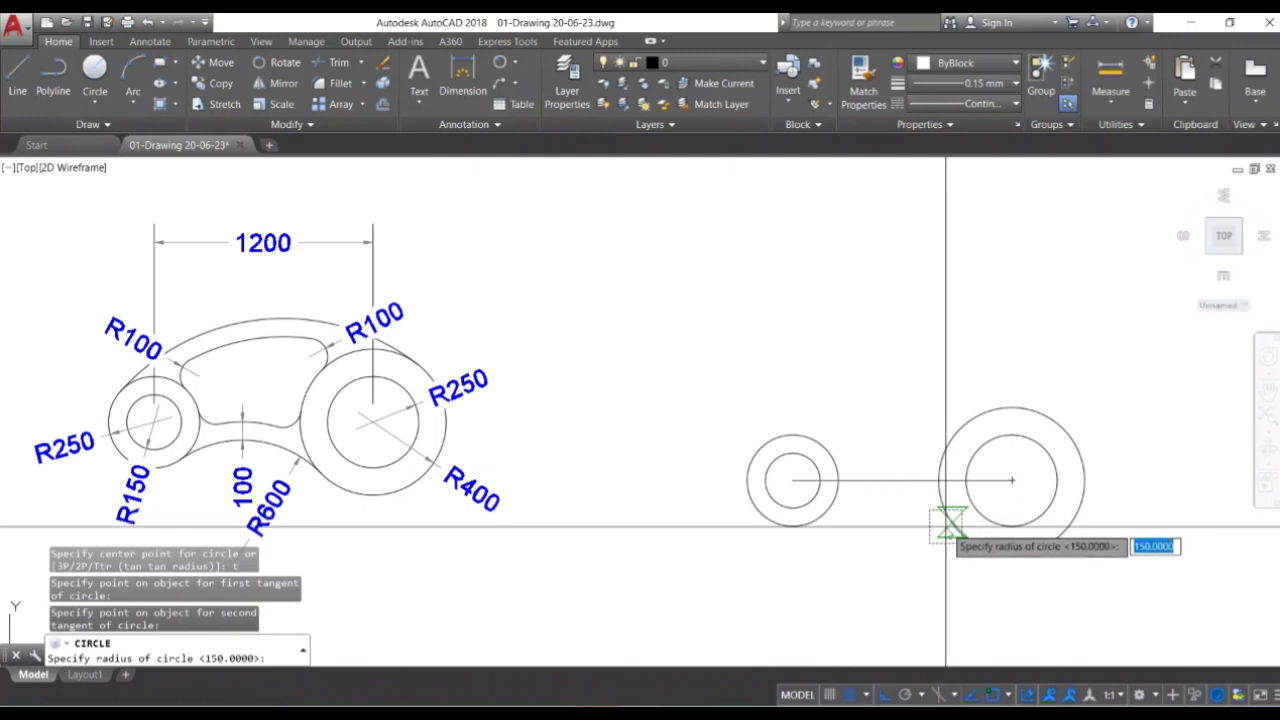
pyautogui.press('Return')
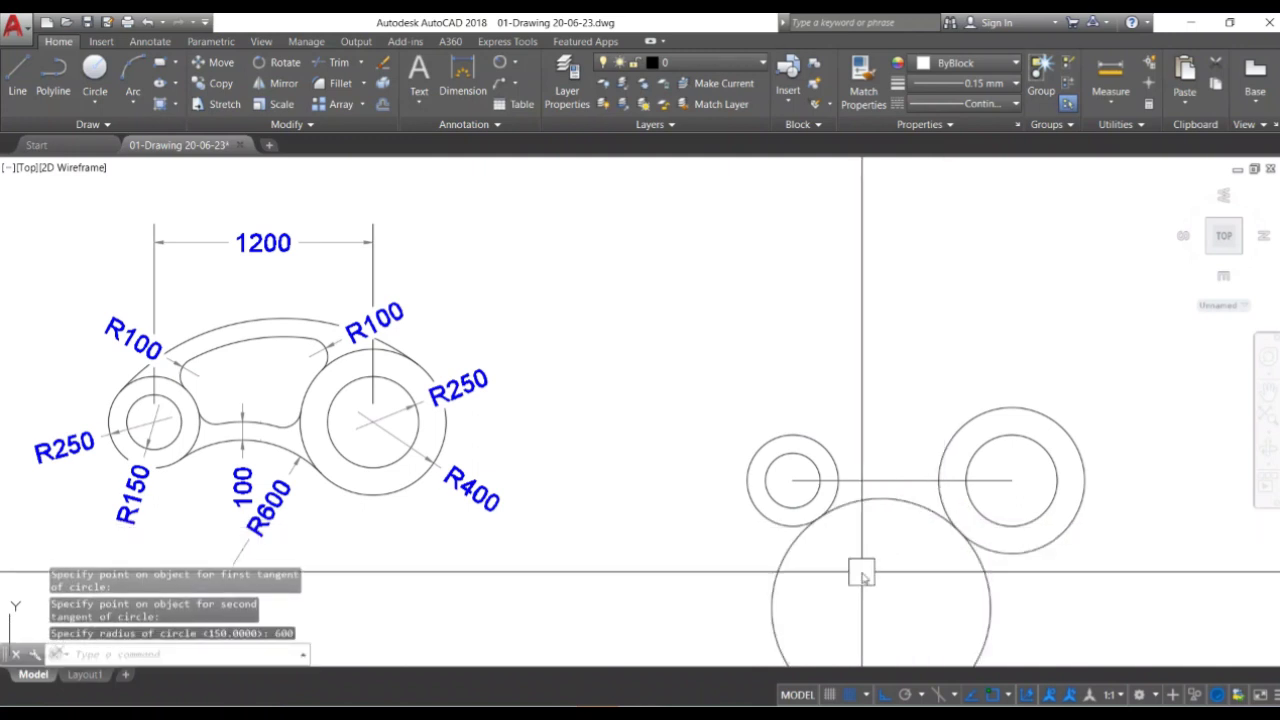
pyautogui.write('tr')
# Trim the R600 circle down to the lower arc joining the bosses
pyautogui.press('Return')
pyautogui.press('Return')
pyautogui.click(988, 586)
pyautogui.click(773, 600)
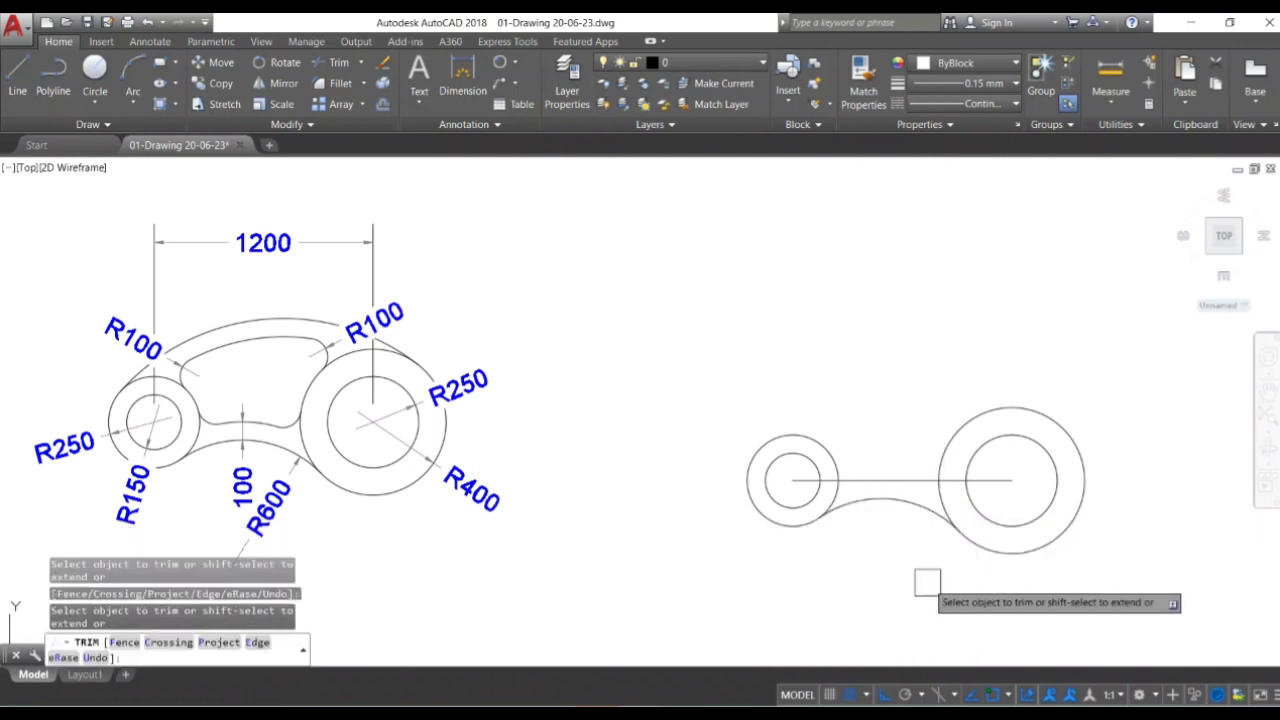
pyautogui.press('Return')
# Erase the 1200 construction line between the bosses
pyautogui.scroll(2, 877, 520)
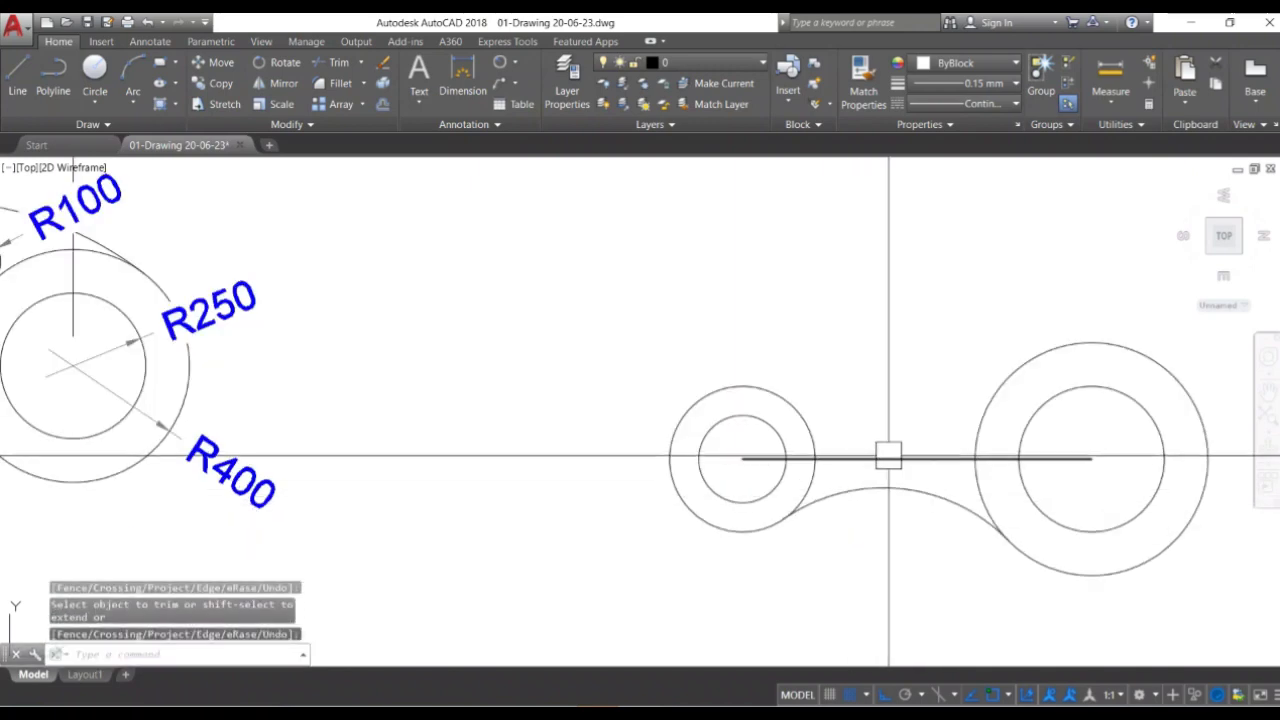
pyautogui.click(888, 451)
pyautogui.press('Delete')
pyautogui.scroll(-3, 888, 451)
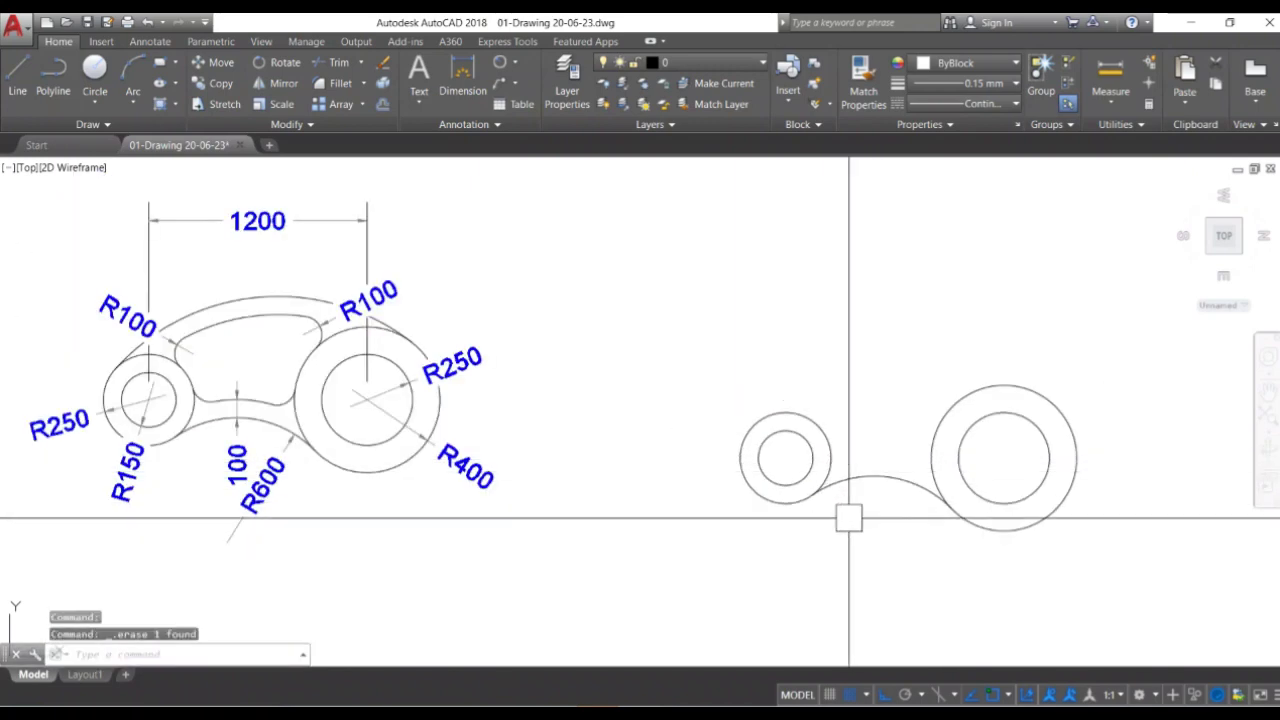
pyautogui.moveTo(846, 514)
pyautogui.mouseDown(button='middle')
pyautogui.moveTo(920, 531)
pyautogui.moveTo(868, 536)
pyautogui.mouseUp(button='middle')
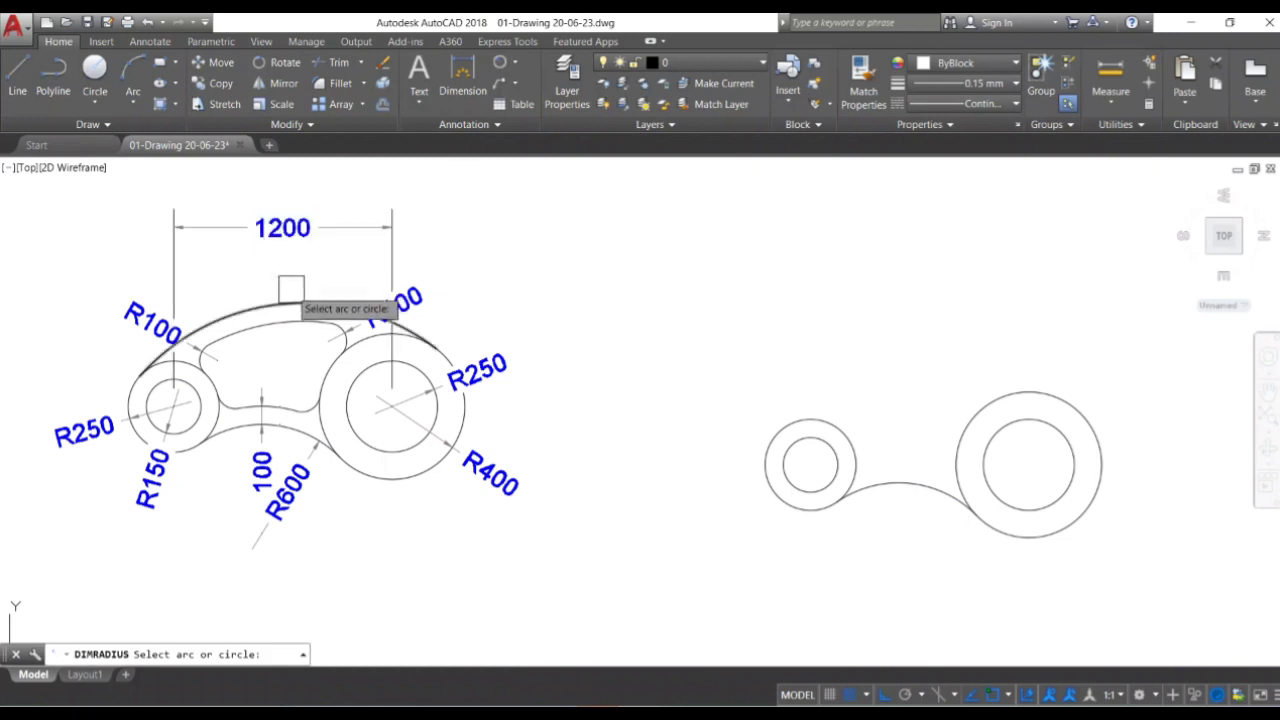
# Dimension the reference's top arc as R1200, then draw an R1200 circle tangent to both bosses
pyautogui.click(291, 289)
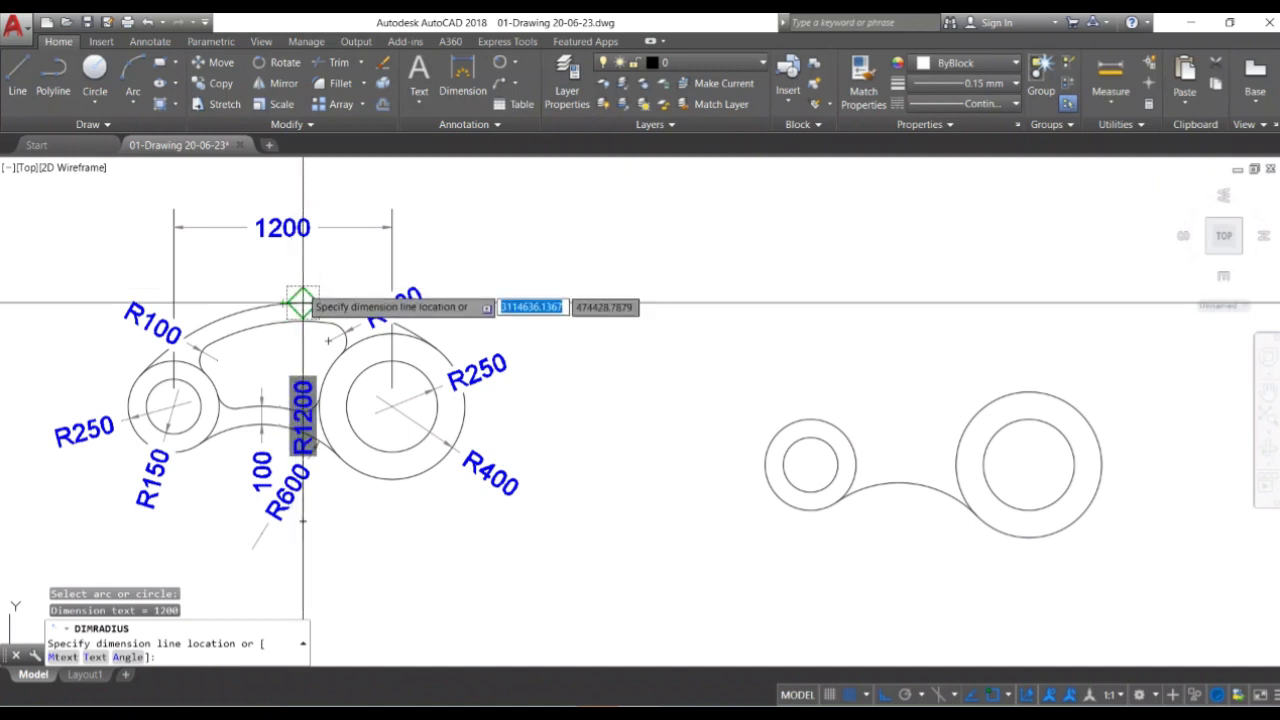
pyautogui.click(286, 292)
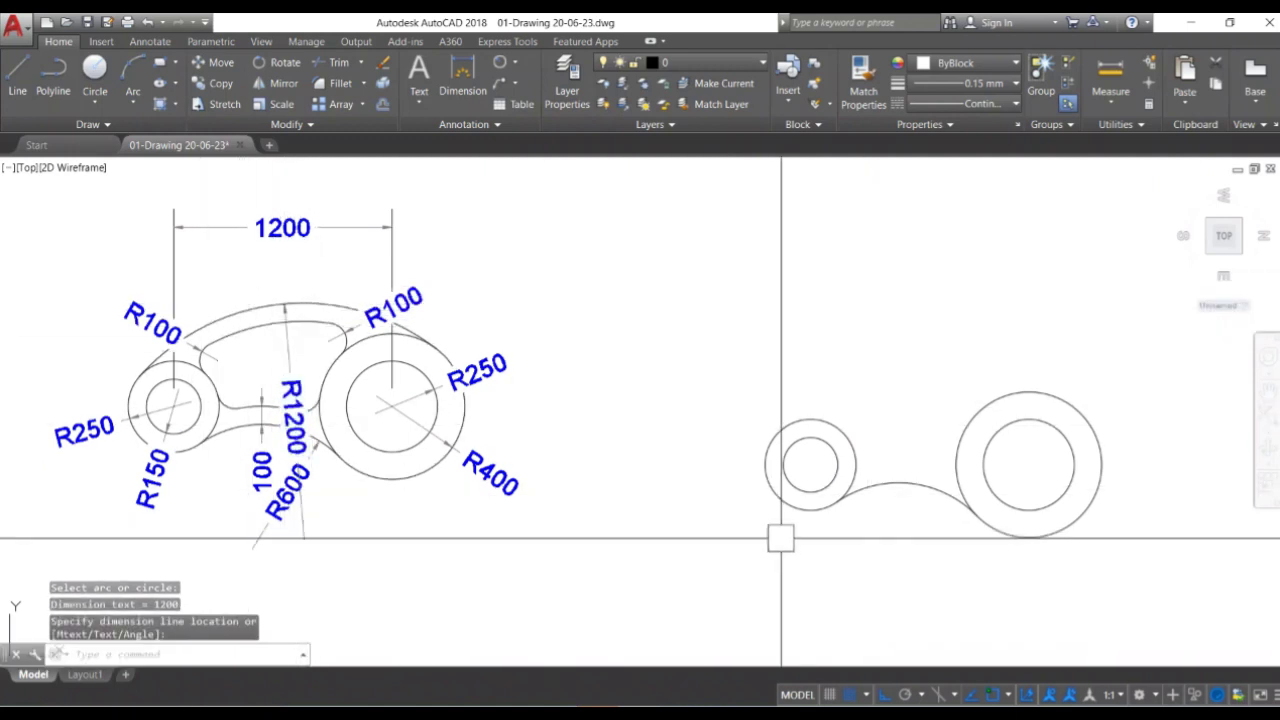
pyautogui.write('c')
pyautogui.press('Return')
pyautogui.write('t')
pyautogui.press('Return')
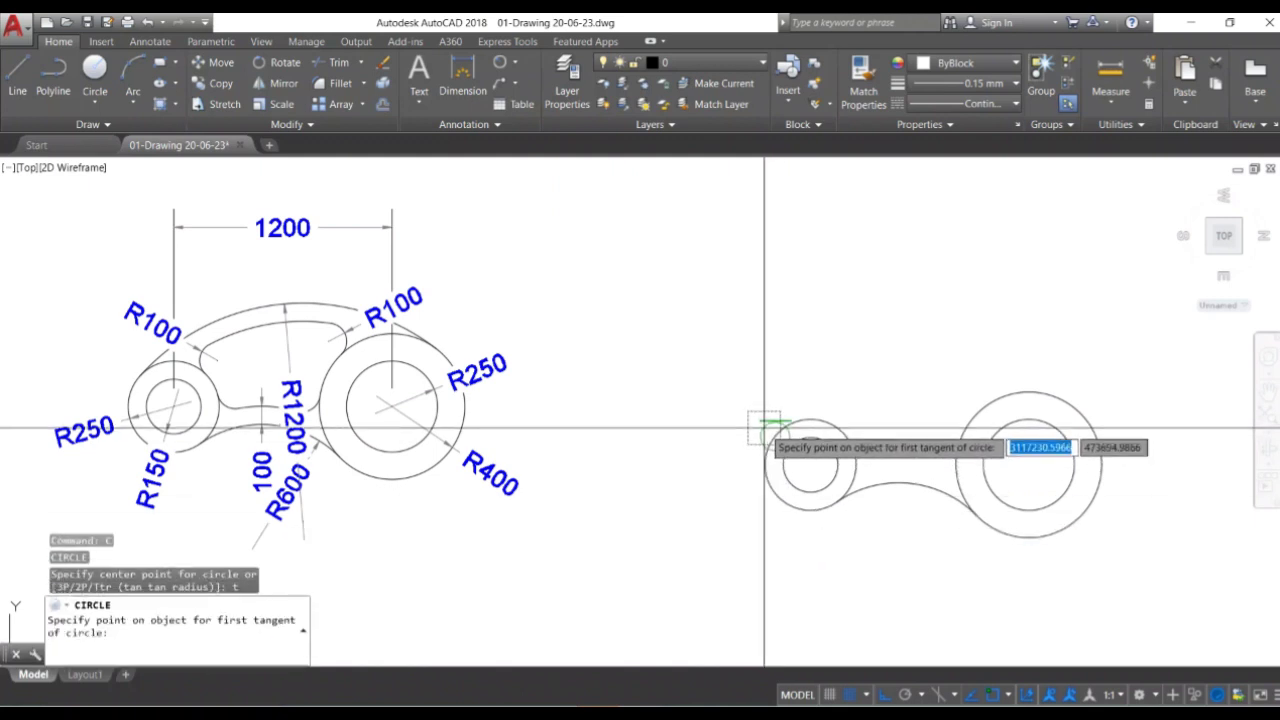
pyautogui.click(760, 430)
pyautogui.click(1068, 400)
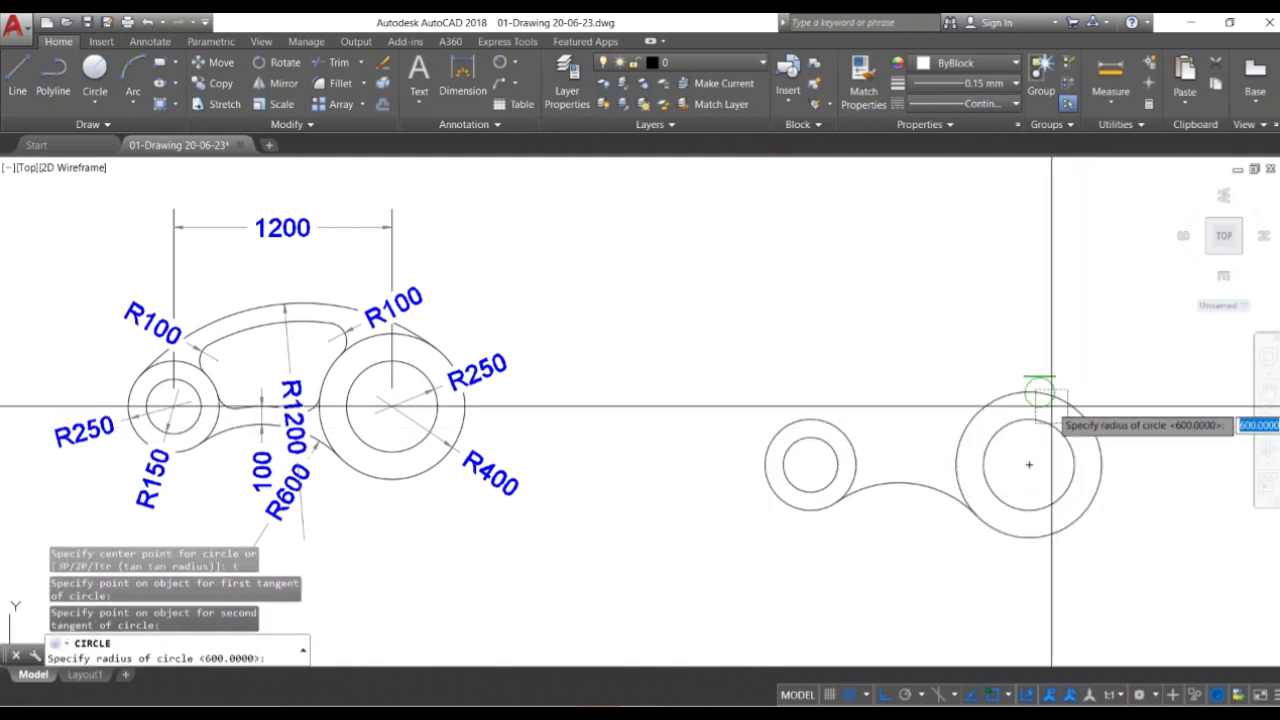
pyautogui.write('12')
pyautogui.press('Return')
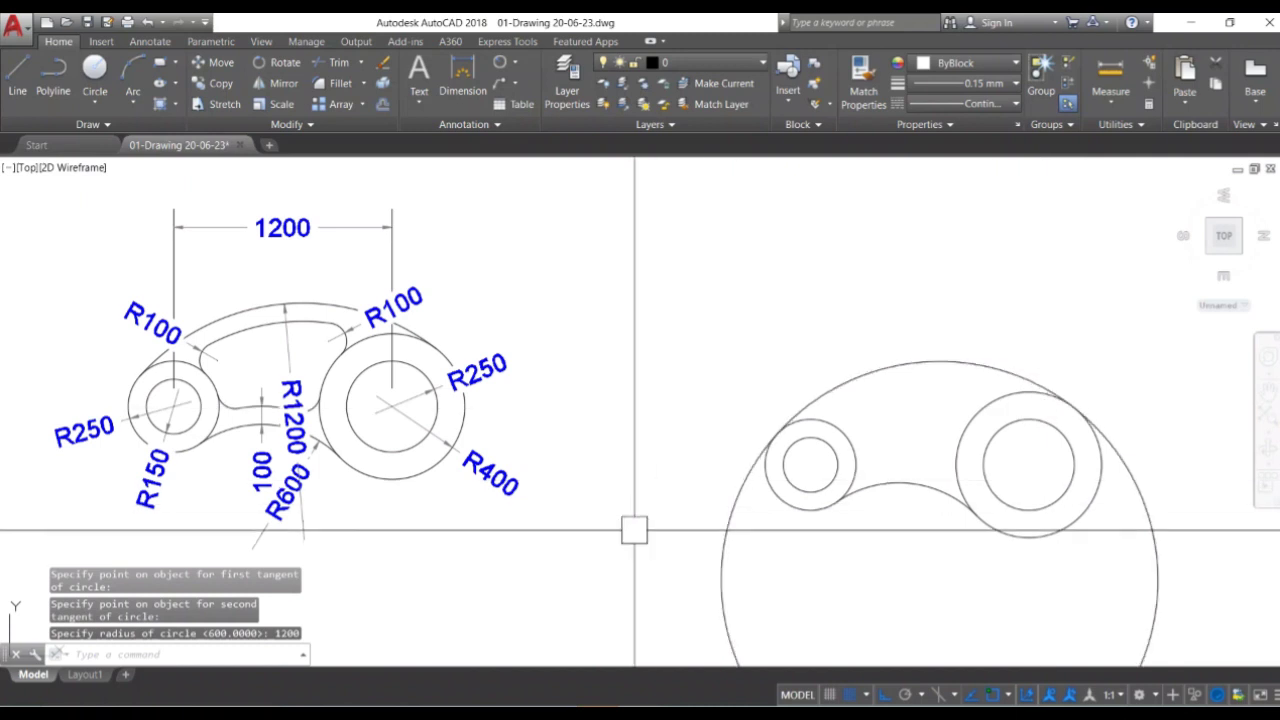
pyautogui.write('tr')
# Trim away the R1200 circle's lower portion, leaving the upper arc across the bosses
pyautogui.press('Return')
pyautogui.press('Return')
pyautogui.click(728, 520)
pyautogui.press('Return')
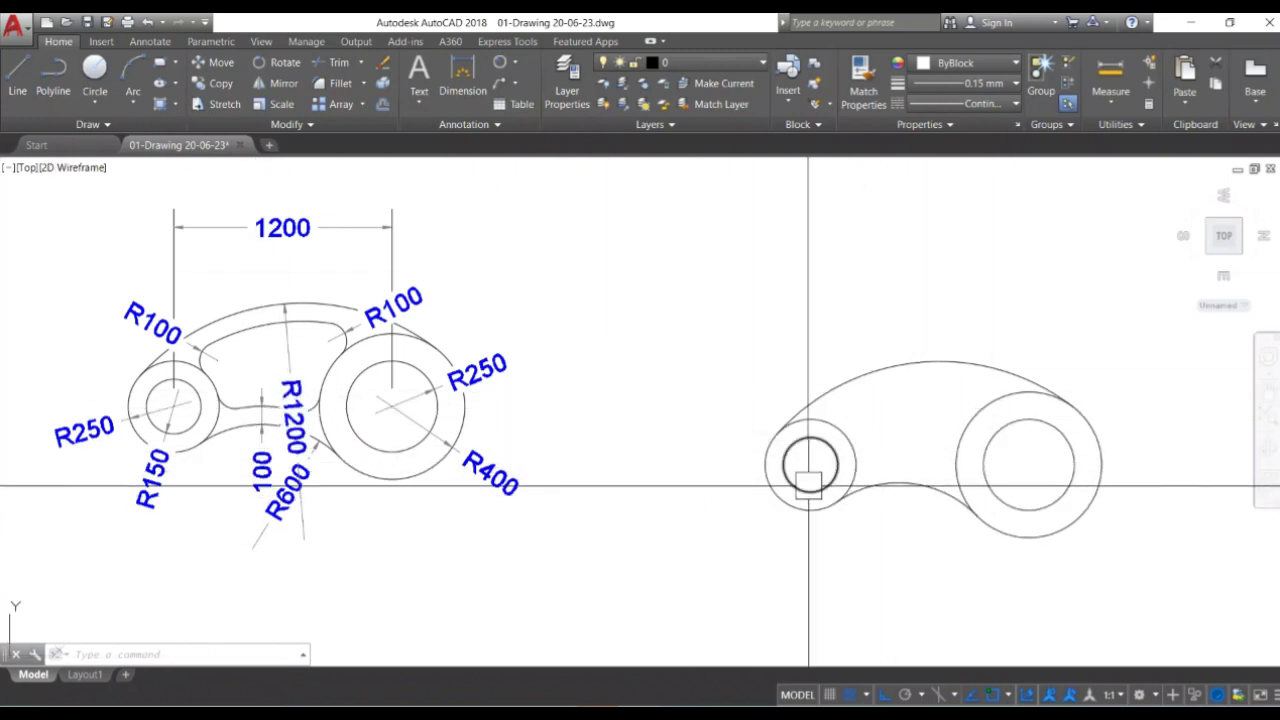
# Offset the lower and upper arcs 100 units toward the inside of the link
pyautogui.press('Return')
pyautogui.click(903, 508)
pyautogui.write('100')
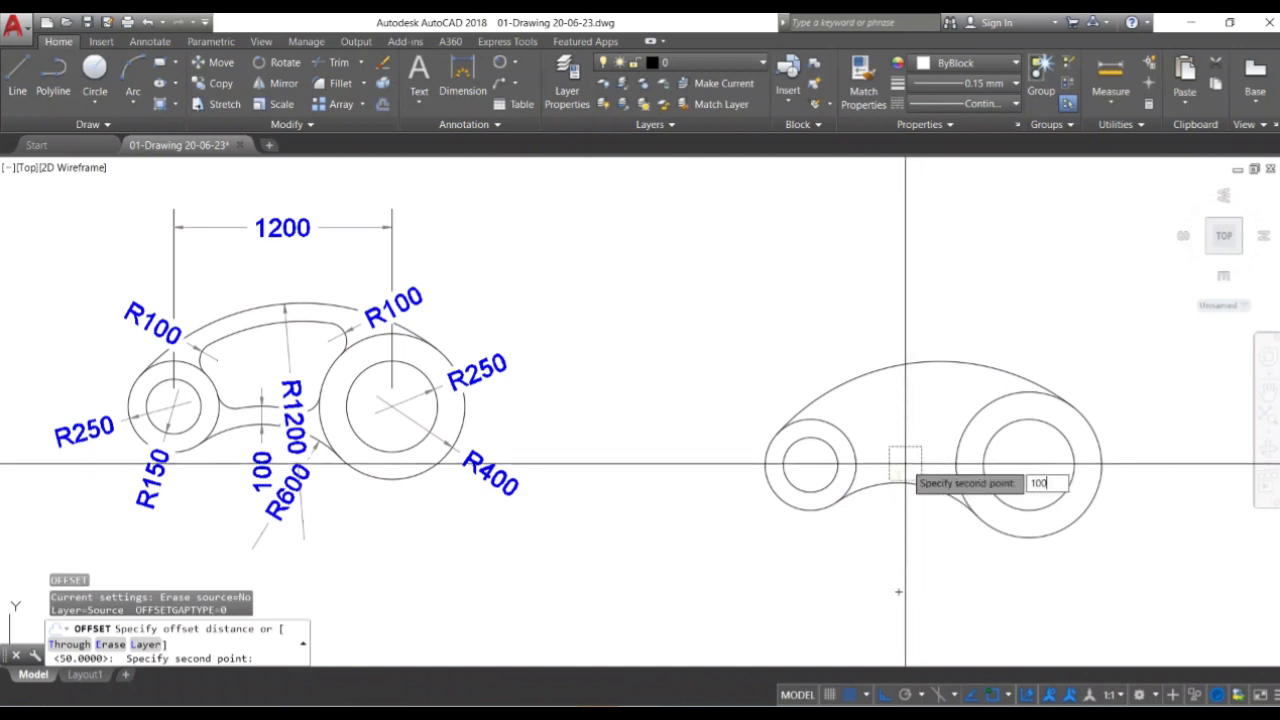
pyautogui.press('Return')
pyautogui.click(898, 470)
pyautogui.click(903, 488)
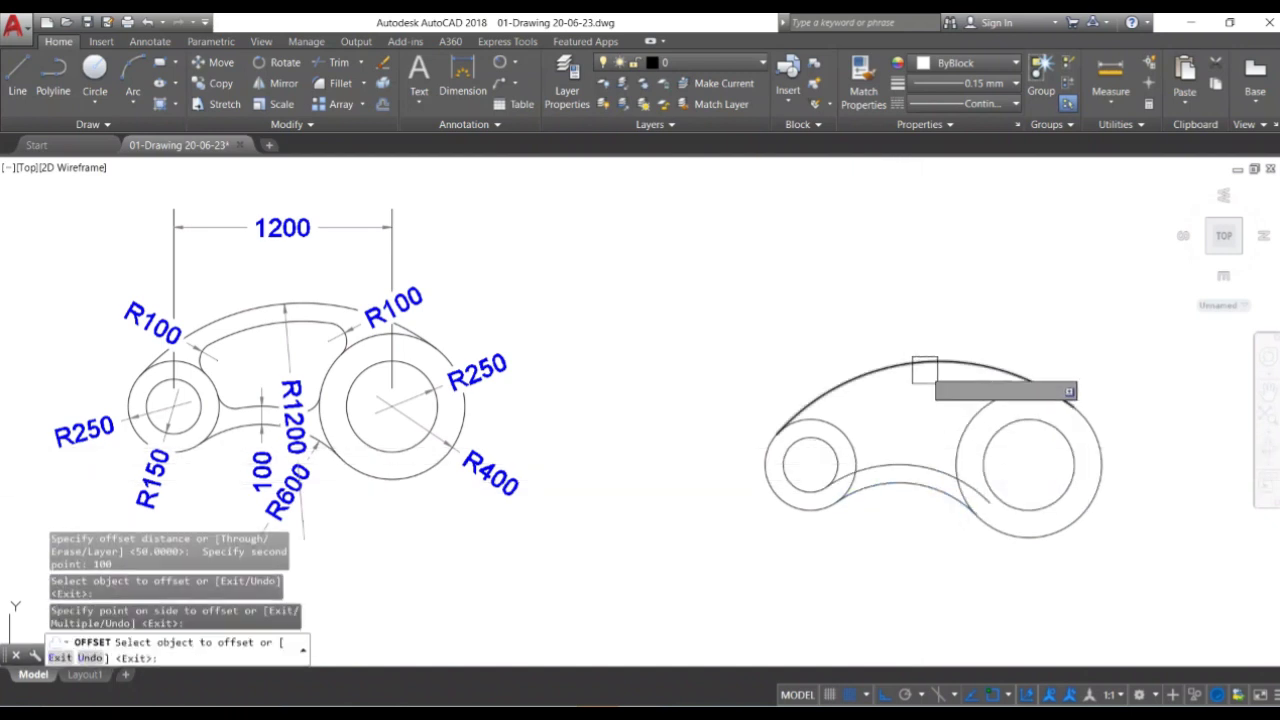
pyautogui.click(924, 370)
pyautogui.click(910, 410)
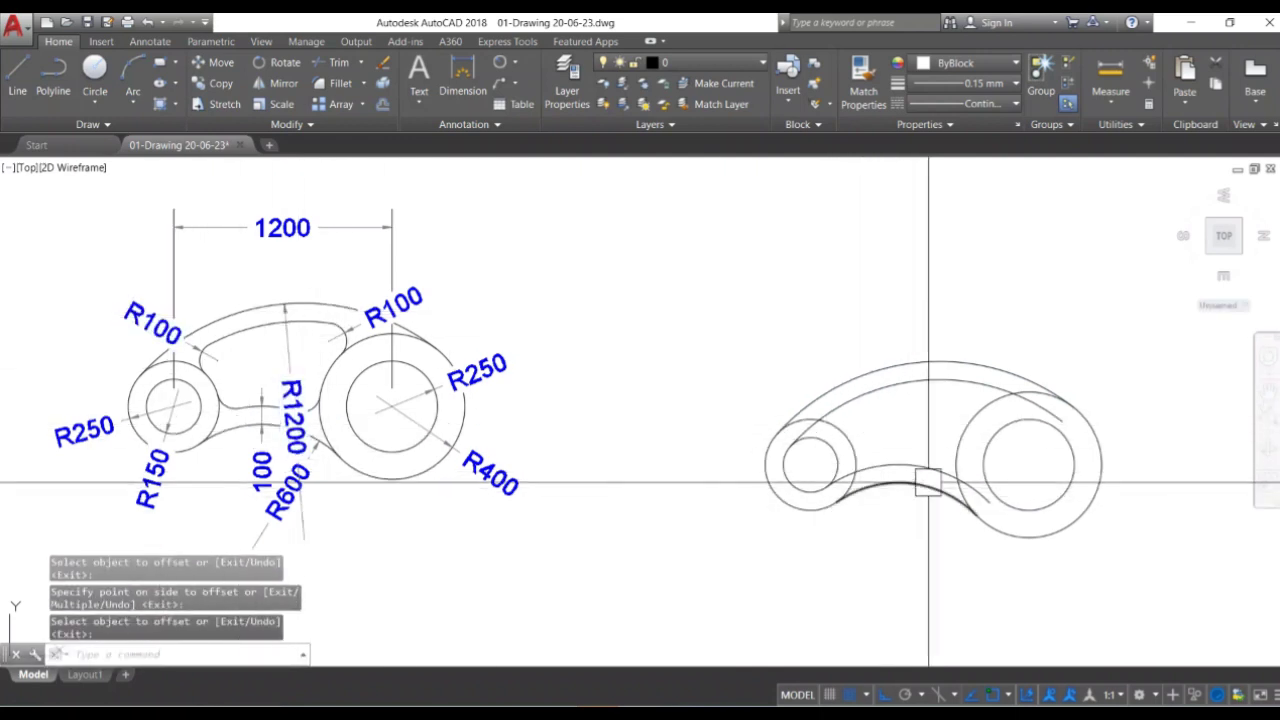
pyautogui.write('c')
# Draw the first two R100 circles tangent between the inner arcs and the bosses
pyautogui.press('Return')
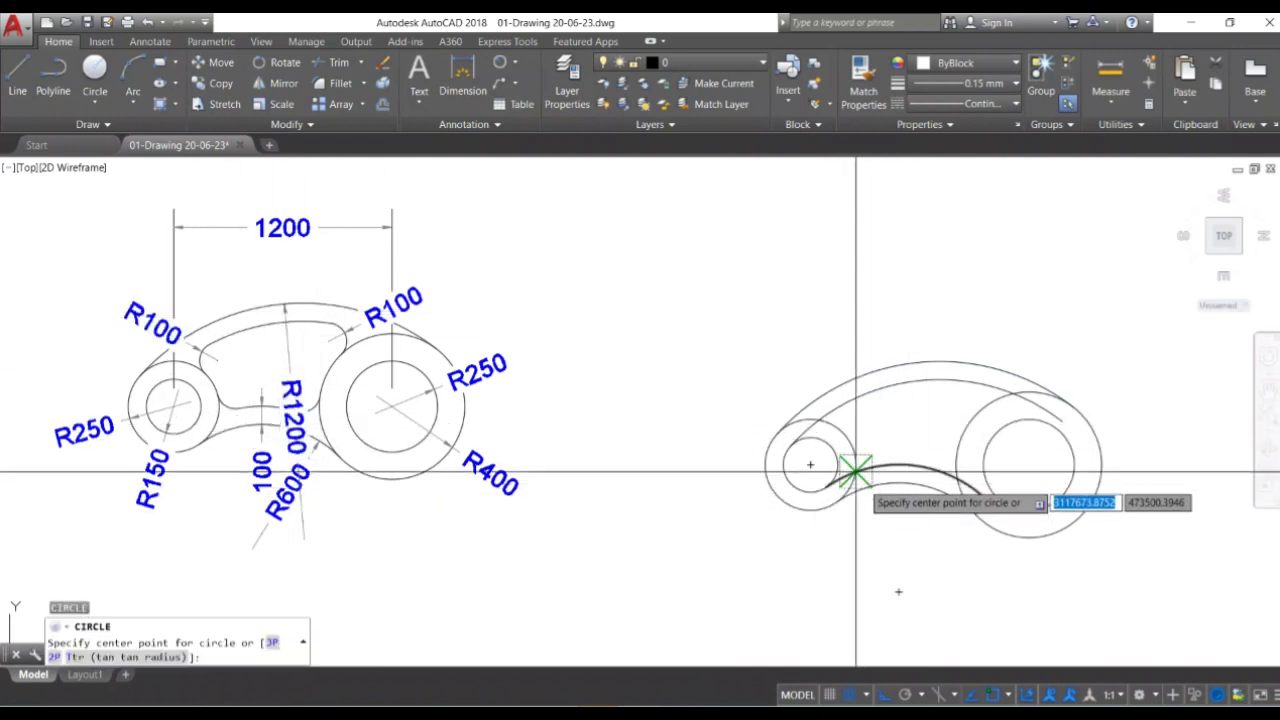
pyautogui.press('Return')
pyautogui.click(856, 466)
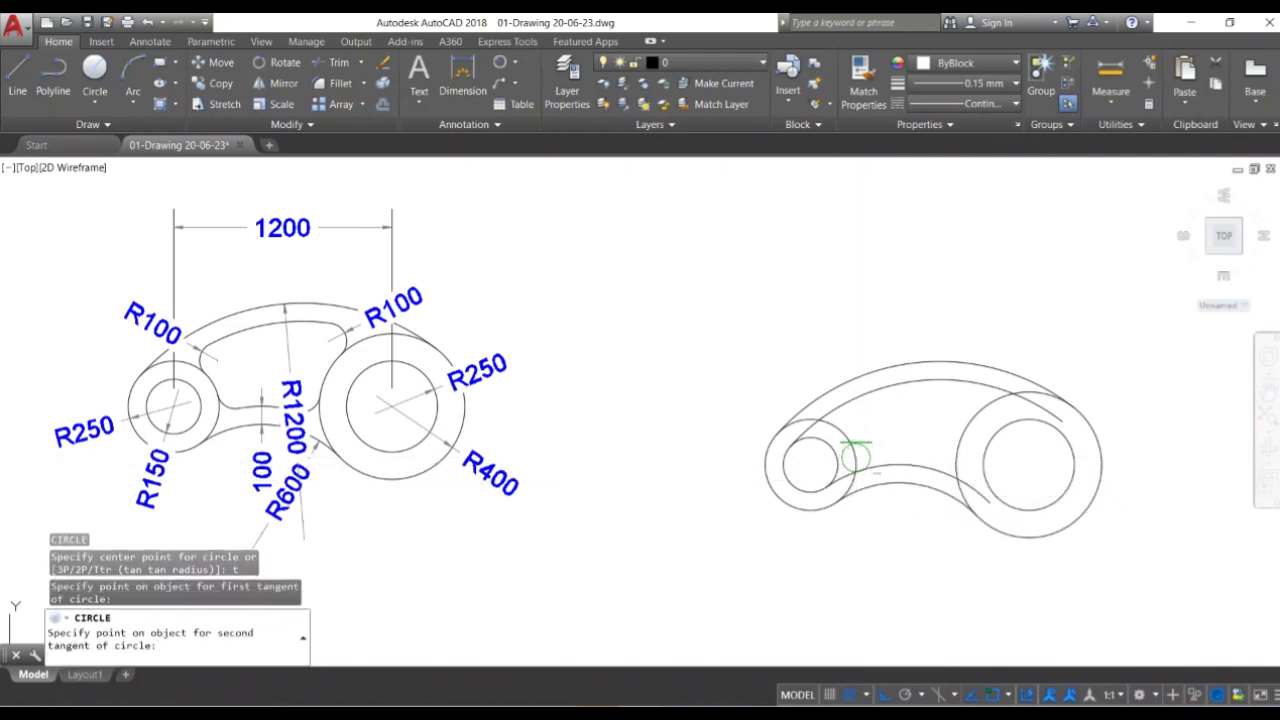
pyautogui.click(855, 462)
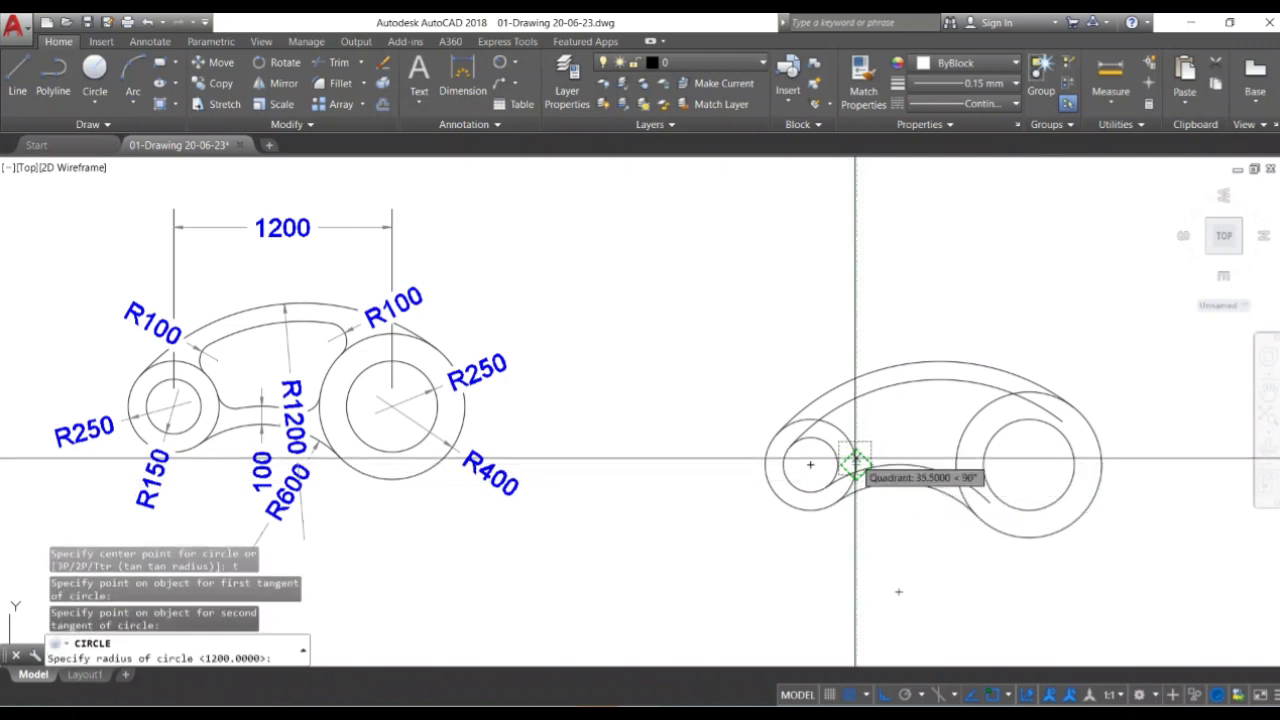
pyautogui.write('100')
pyautogui.press('Return')
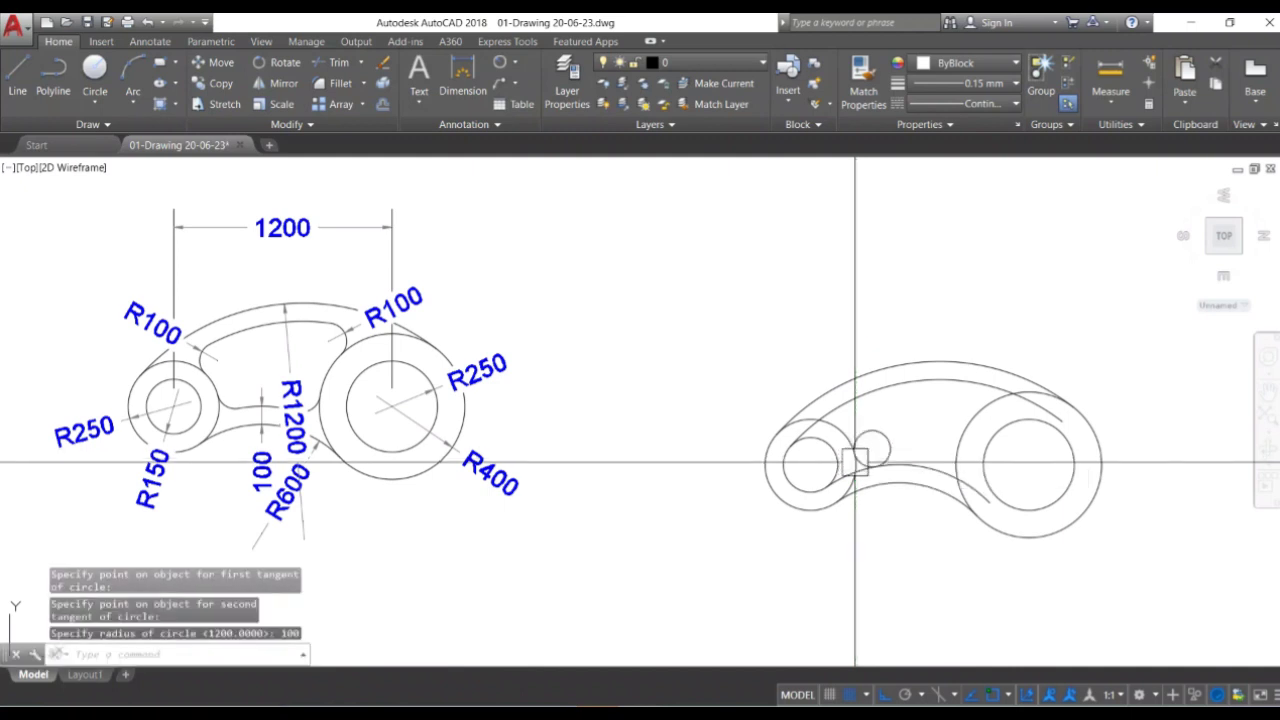
pyautogui.press('Return')
pyautogui.write('t')
pyautogui.press('Return')
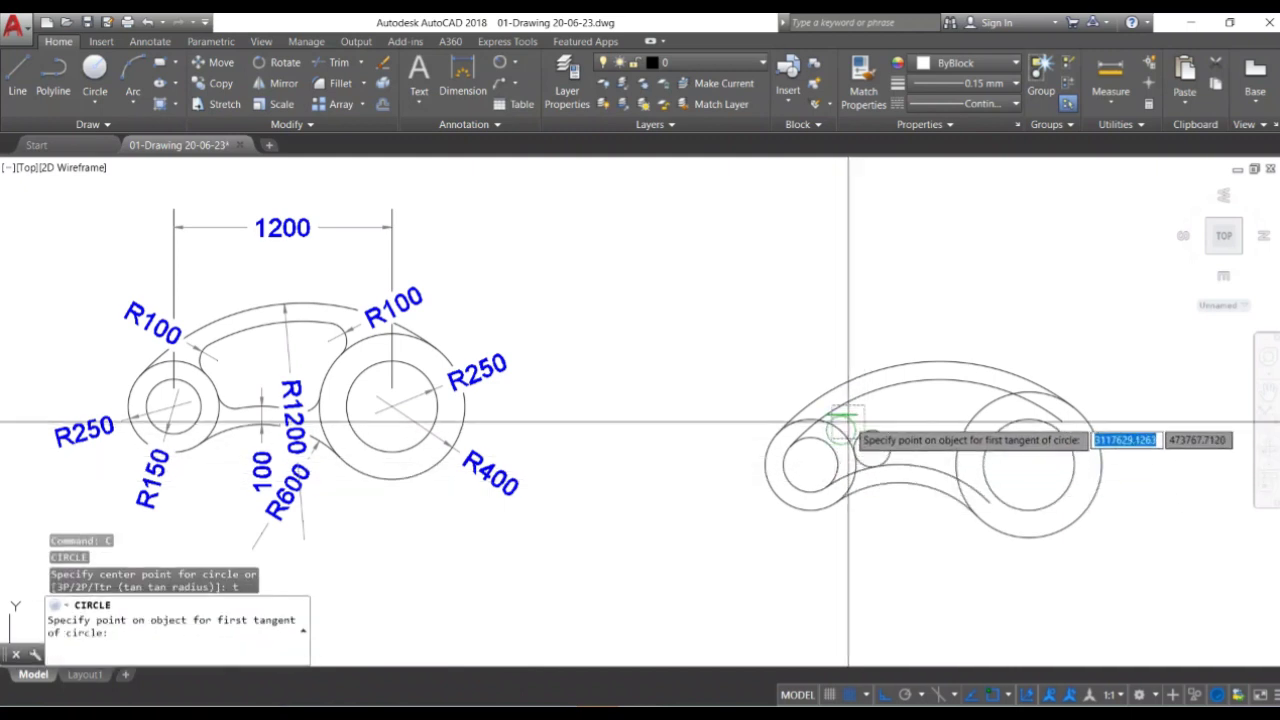
pyautogui.click(838, 421)
pyautogui.click(844, 410)
pyautogui.write('1')
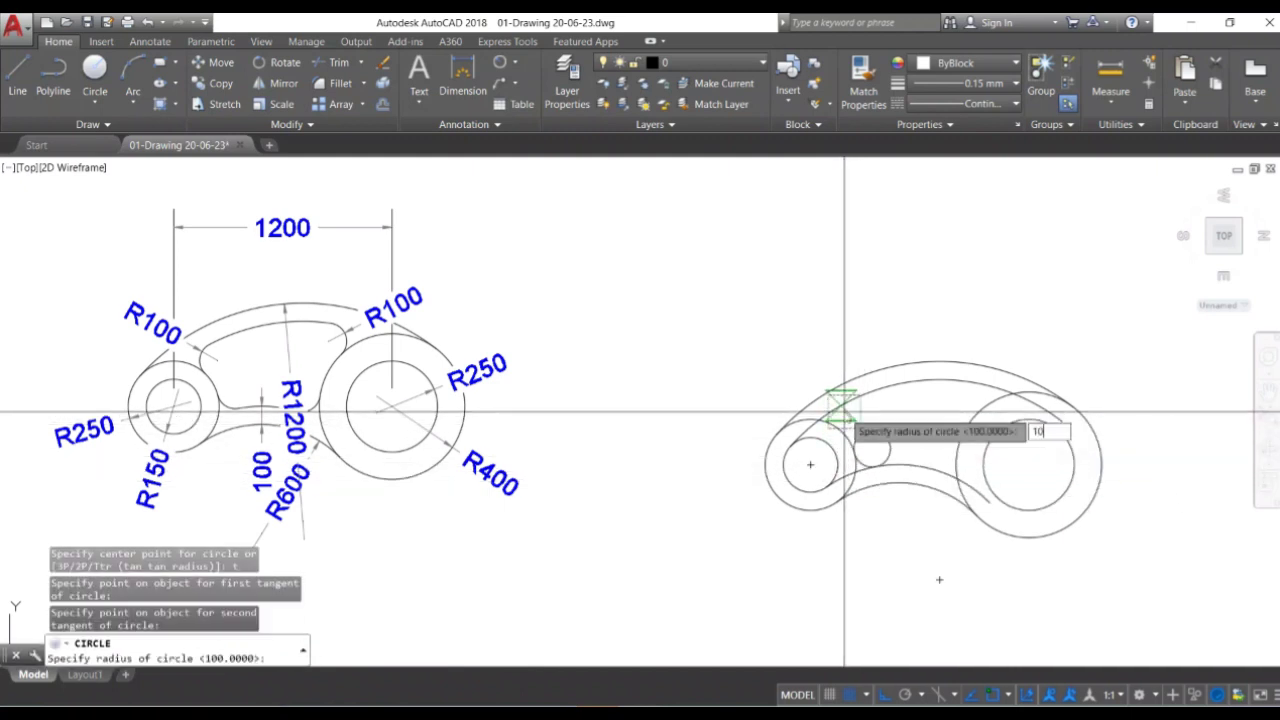
pyautogui.write('0')
pyautogui.press('Return')
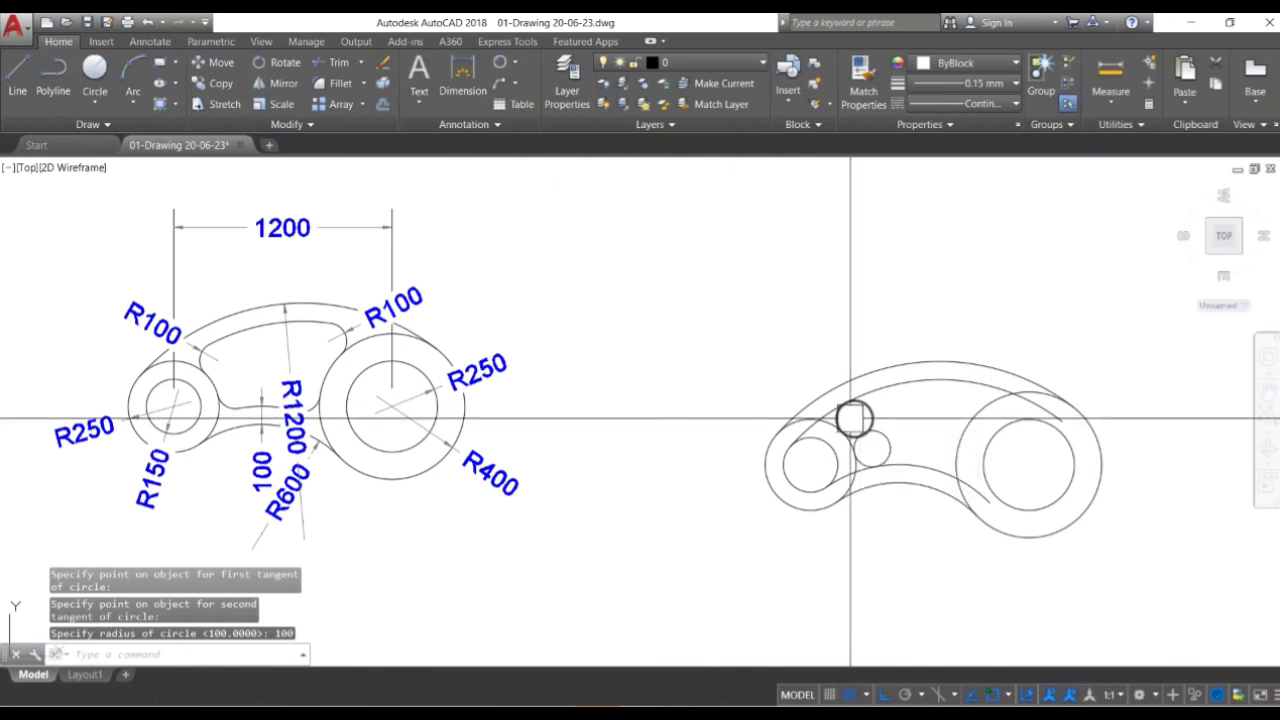
# Draw the remaining two R100 tangent circles inside the band
pyautogui.press('Return')
pyautogui.write('t')
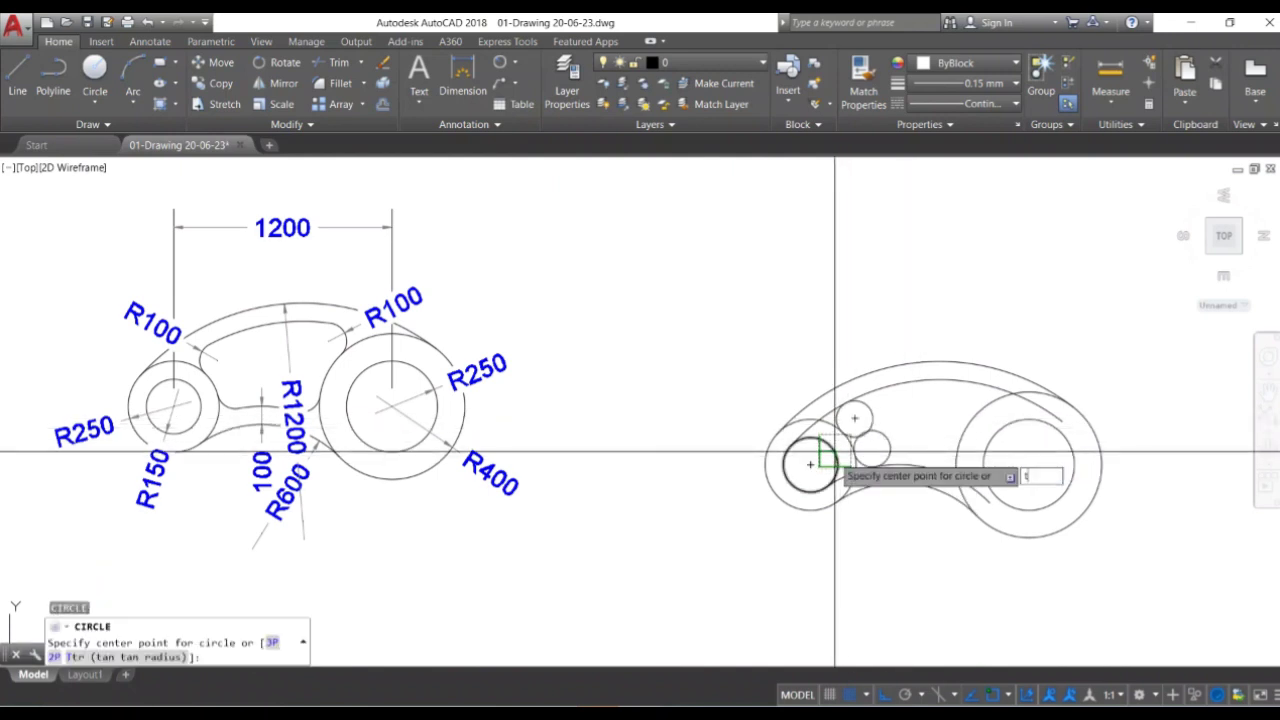
pyautogui.press('Return')
pyautogui.click(925, 463)
pyautogui.click(957, 465)
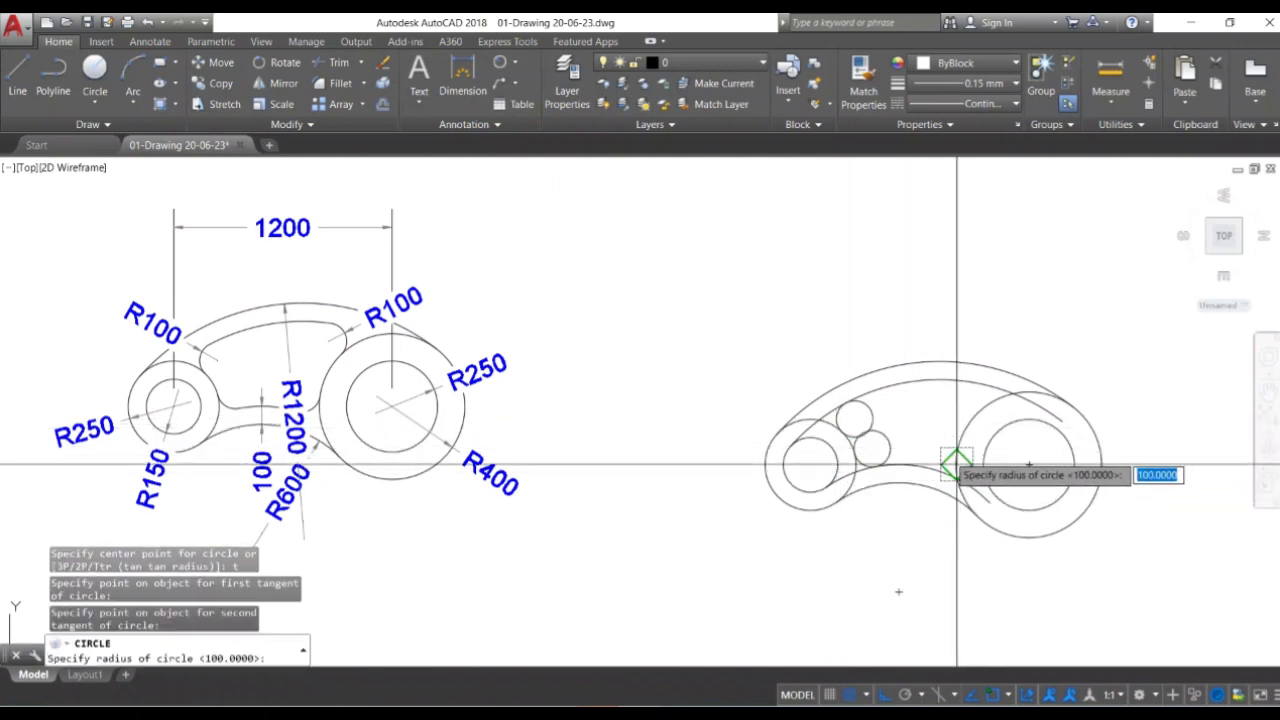
pyautogui.write('100')
pyautogui.press('Return')
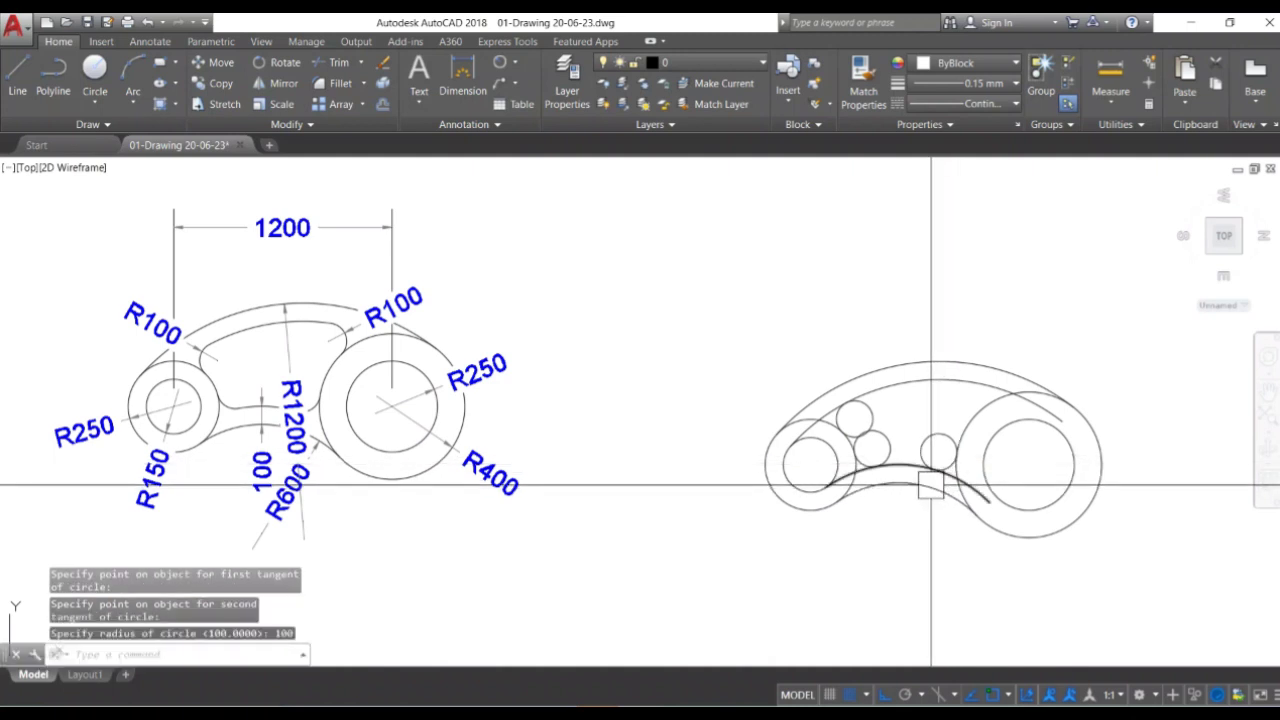
pyautogui.press('Return')
pyautogui.press('Return')
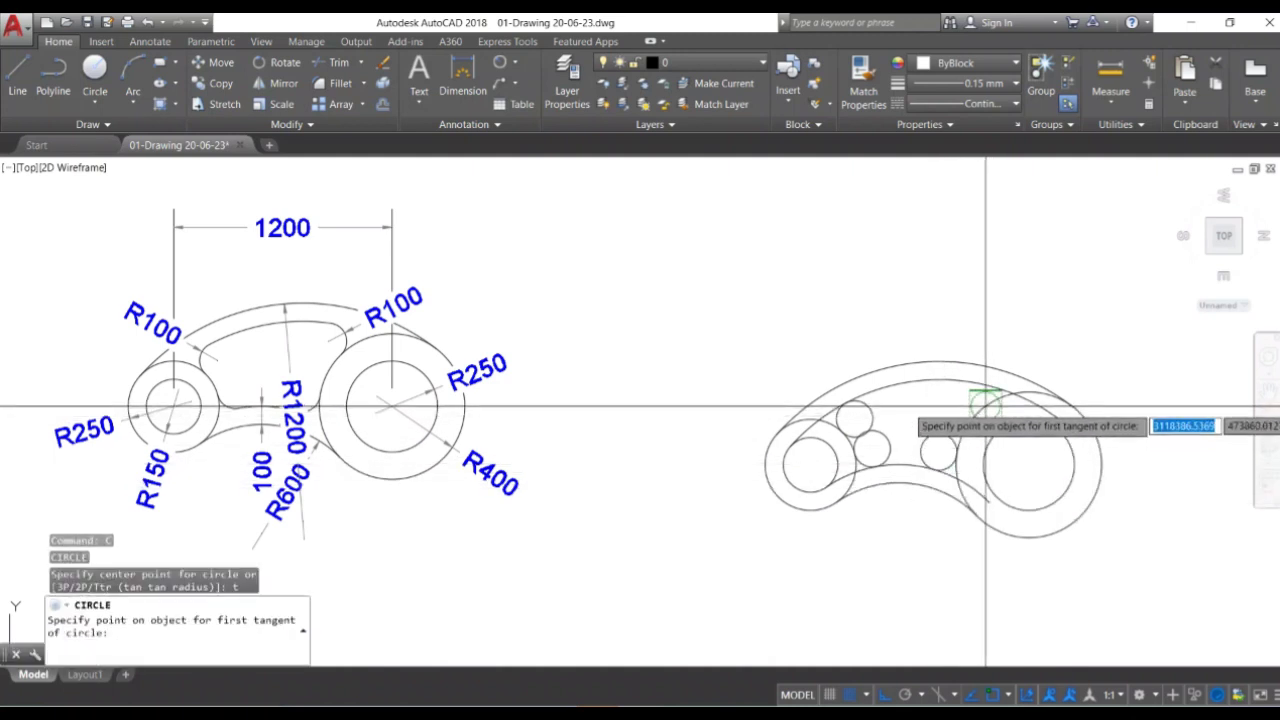
pyautogui.click(993, 422)
pyautogui.click(978, 384)
pyautogui.write('100')
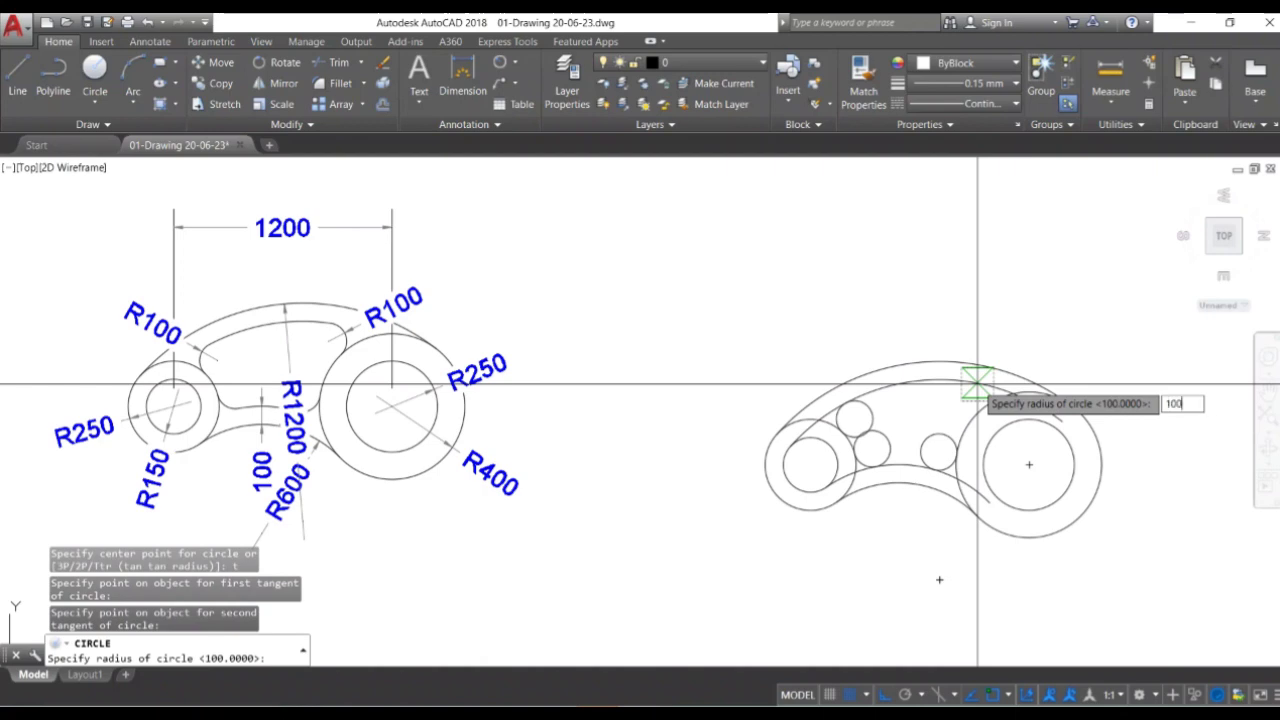
pyautogui.press('Return')
pyautogui.scroll(2, 978, 390)
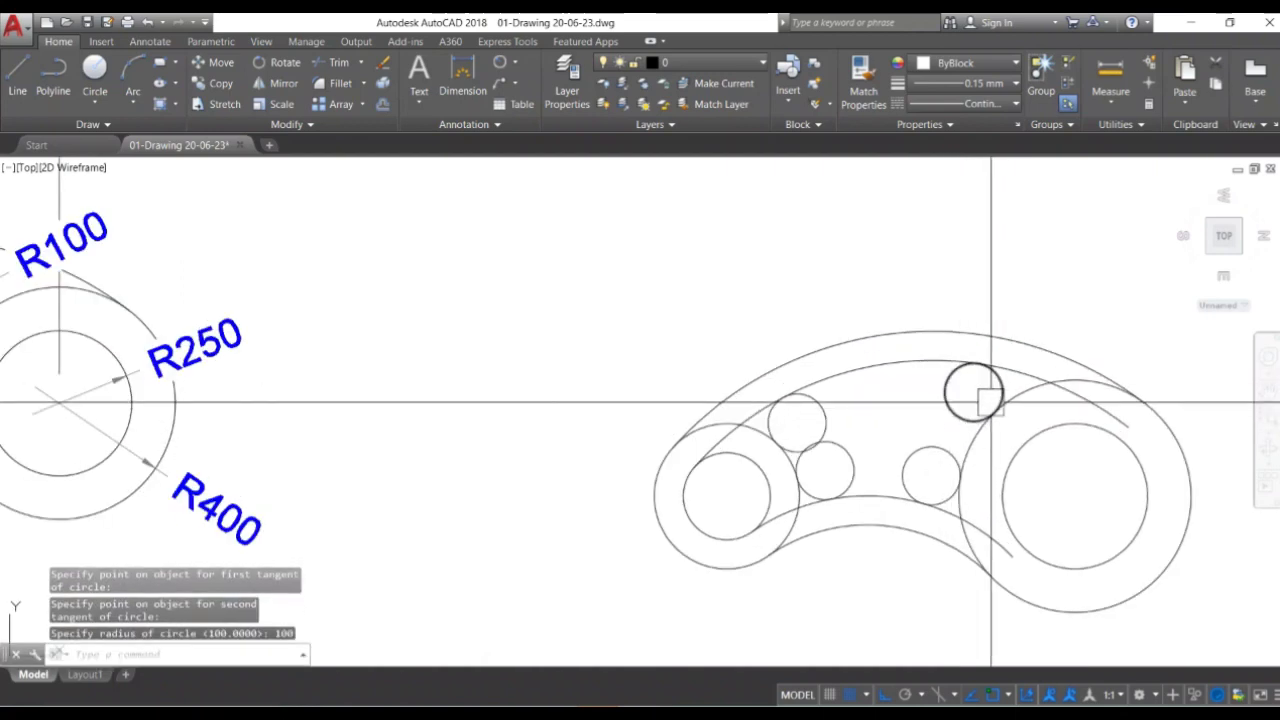
pyautogui.scroll(-2, 991, 402)
pyautogui.scroll(-1, 940, 408)
pyautogui.scroll(-1, 864, 413)
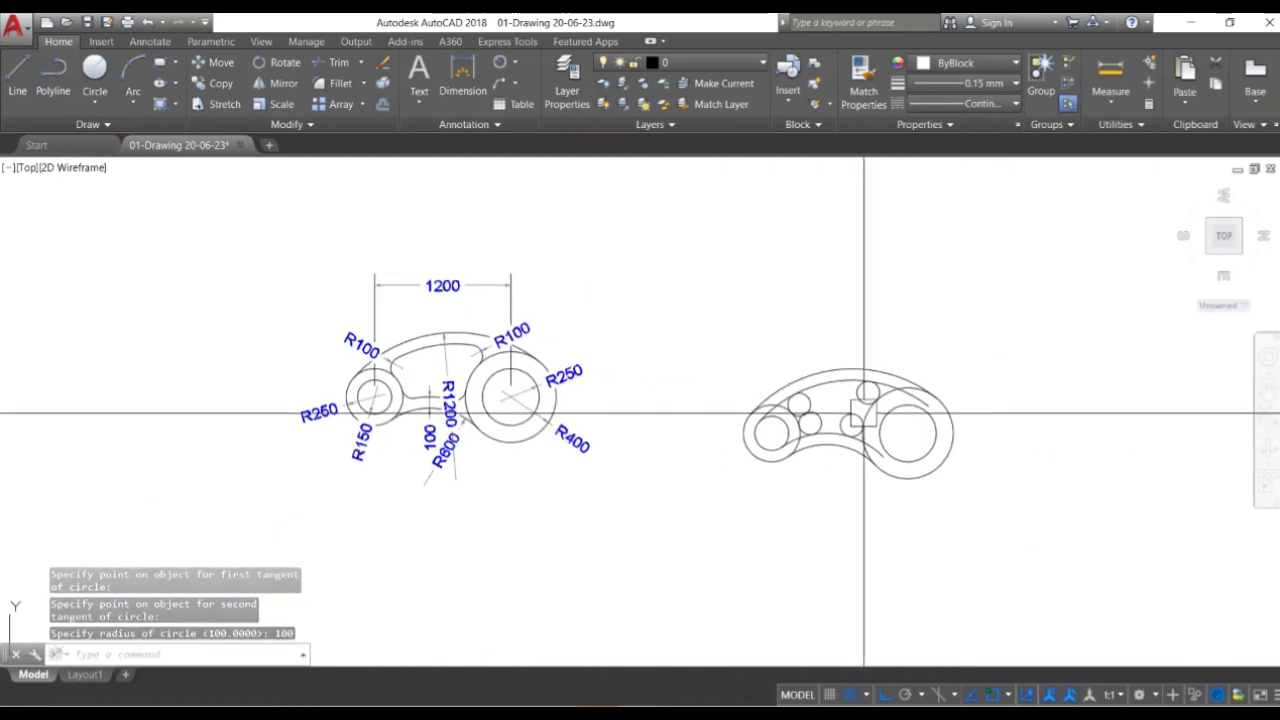
pyautogui.scroll(2, 864, 413)
pyautogui.moveTo(864, 413); pyautogui.dragTo(891, 427, button='middle')
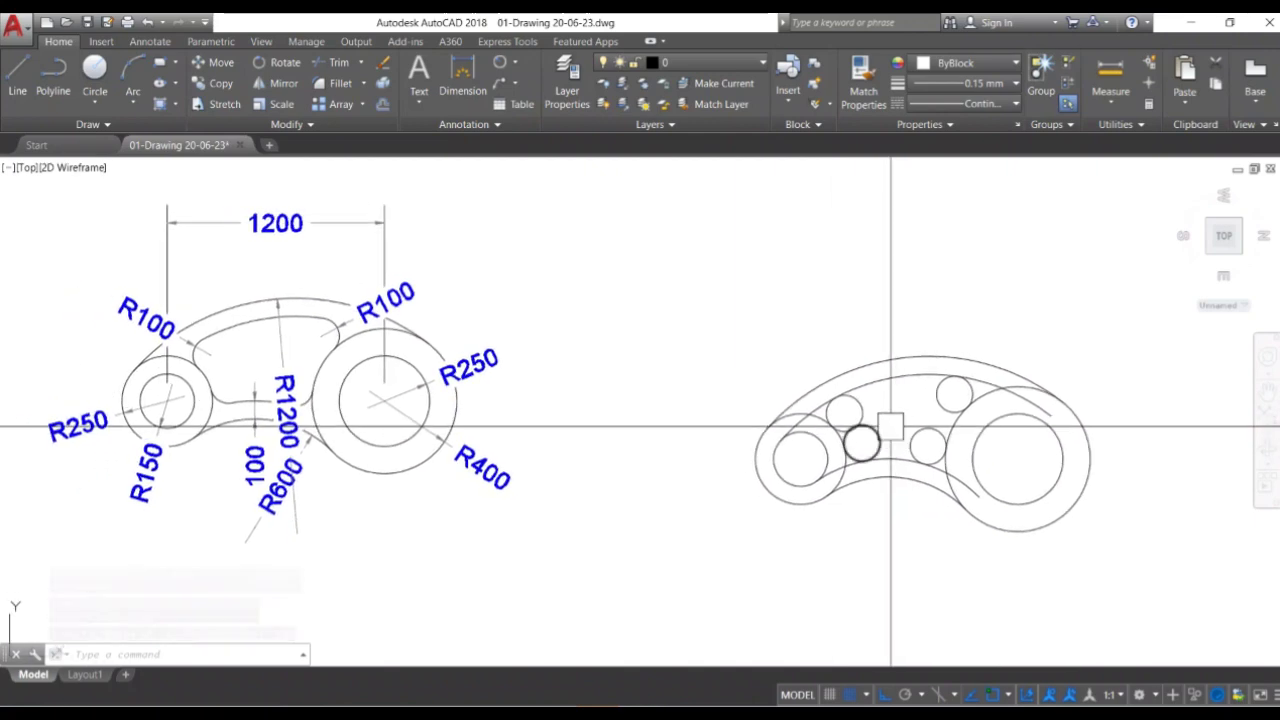
pyautogui.write('tr')
# Trim the R100 circles and offset arcs back to the rounded slot outline
pyautogui.press('Return')
pyautogui.press('Return')
pyautogui.scroll(2, 975, 468)
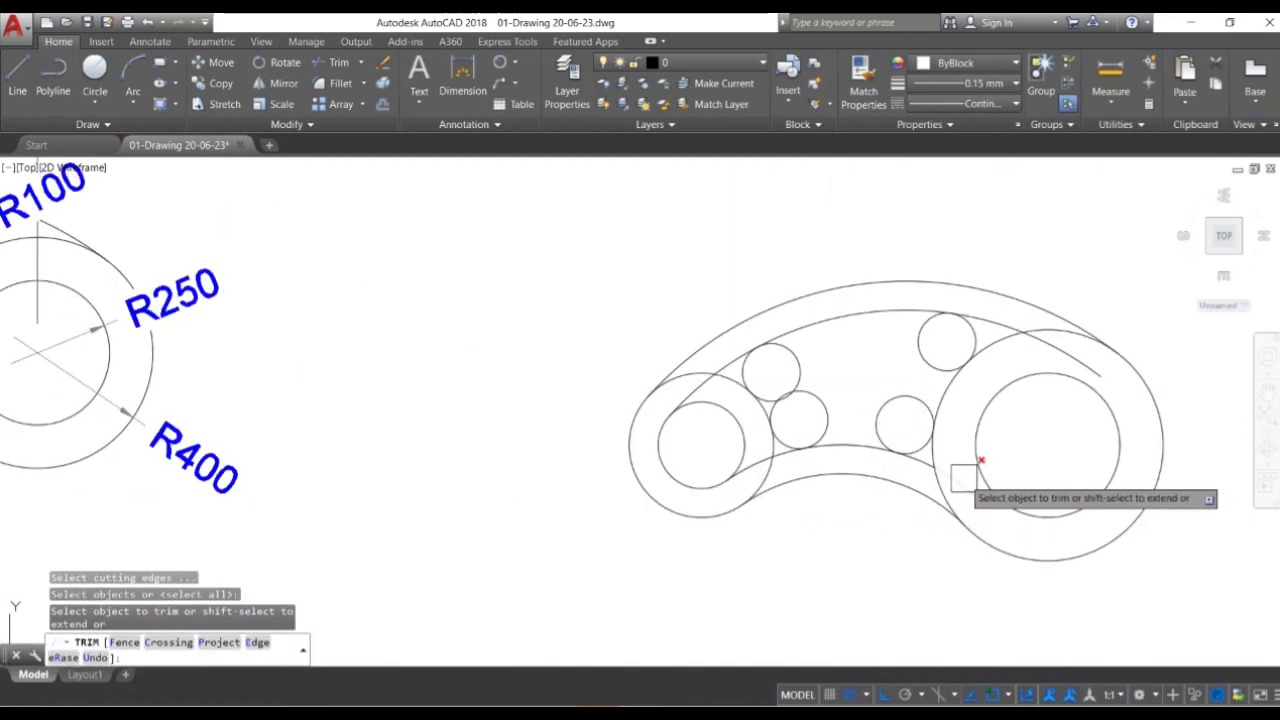
pyautogui.click(955, 474)
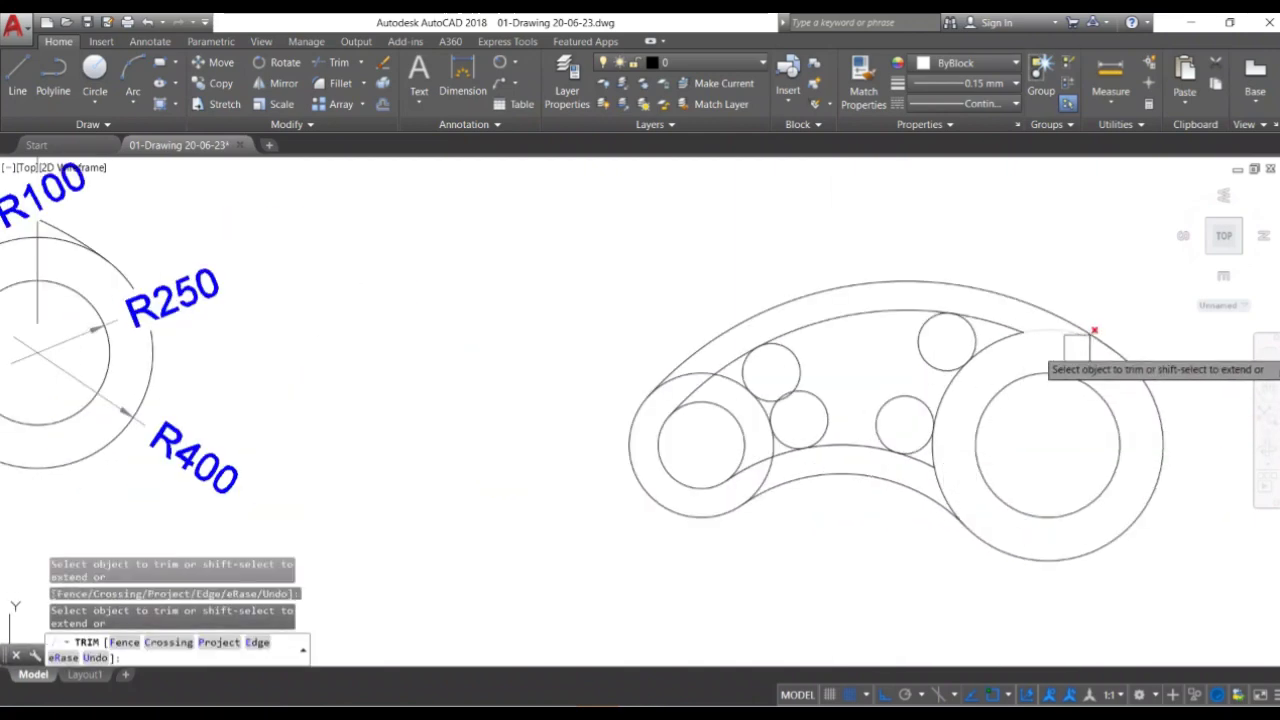
pyautogui.scroll(-2, 1127, 387)
pyautogui.moveTo(852, 467); pyautogui.dragTo(872, 489, button='middle')
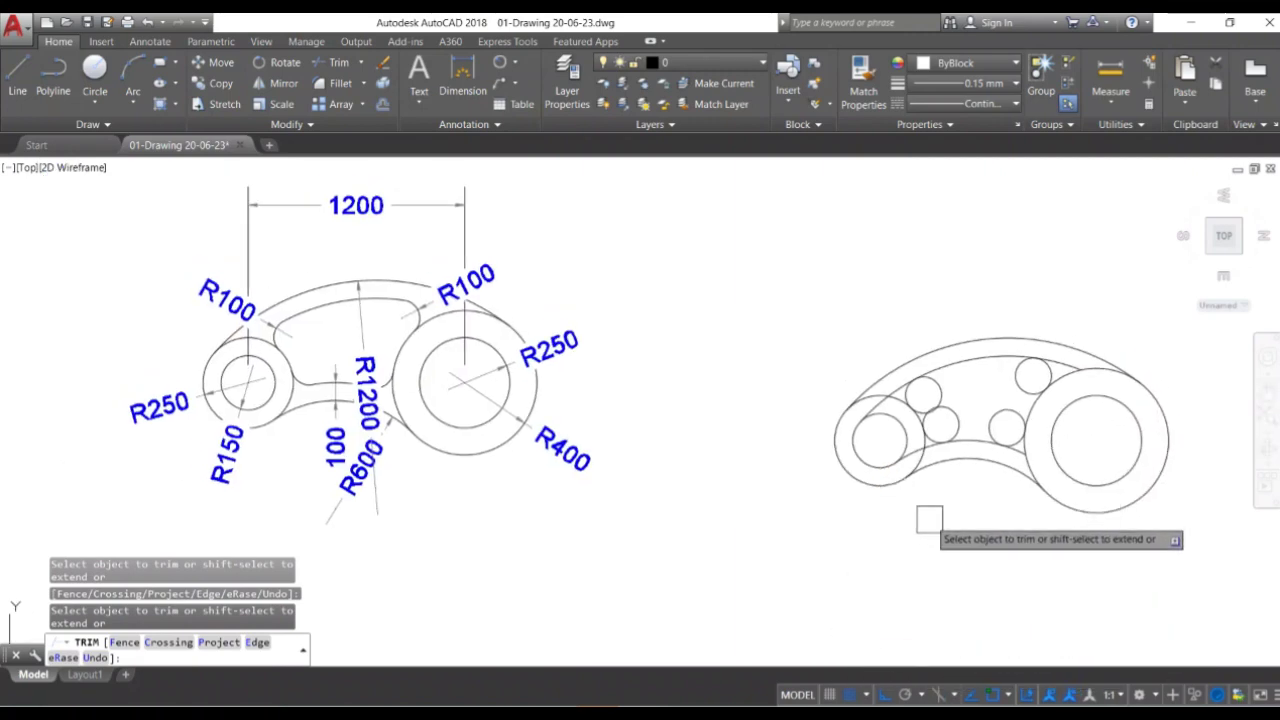
pyautogui.moveTo(929, 518); pyautogui.dragTo(853, 573, button='middle')
pyautogui.scroll(5, 832, 489)
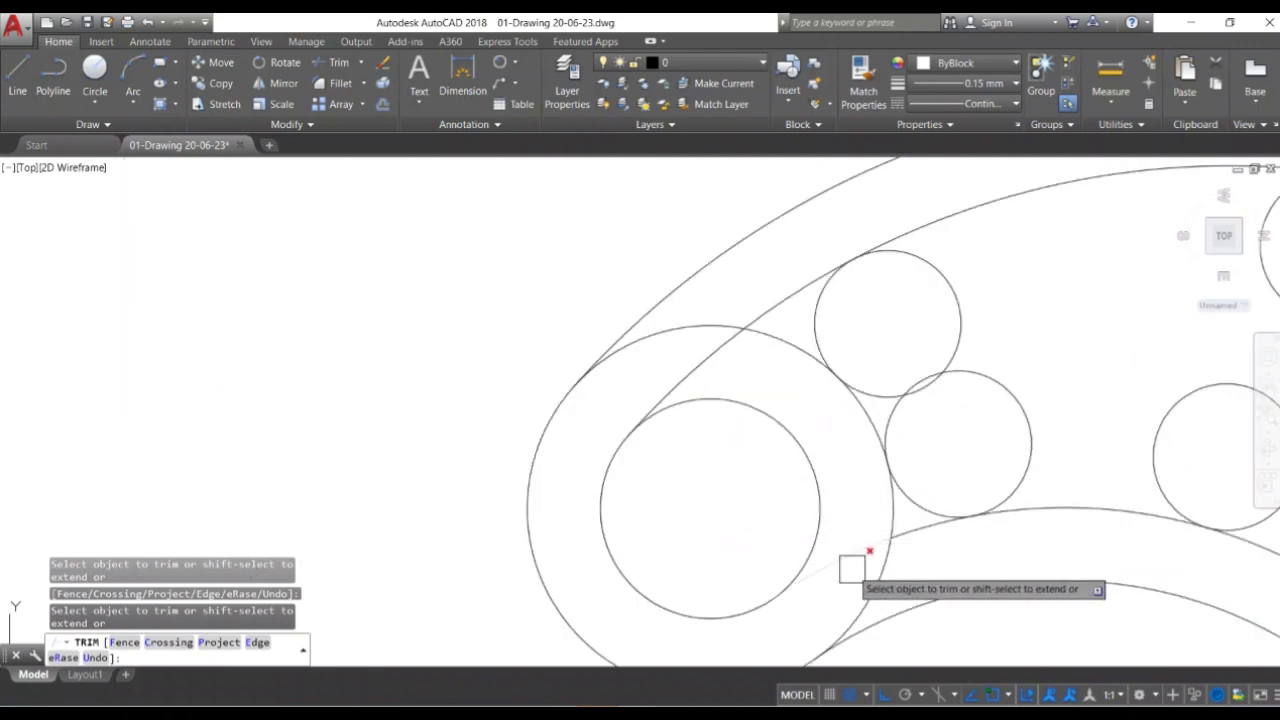
pyautogui.scroll(-5, 717, 379)
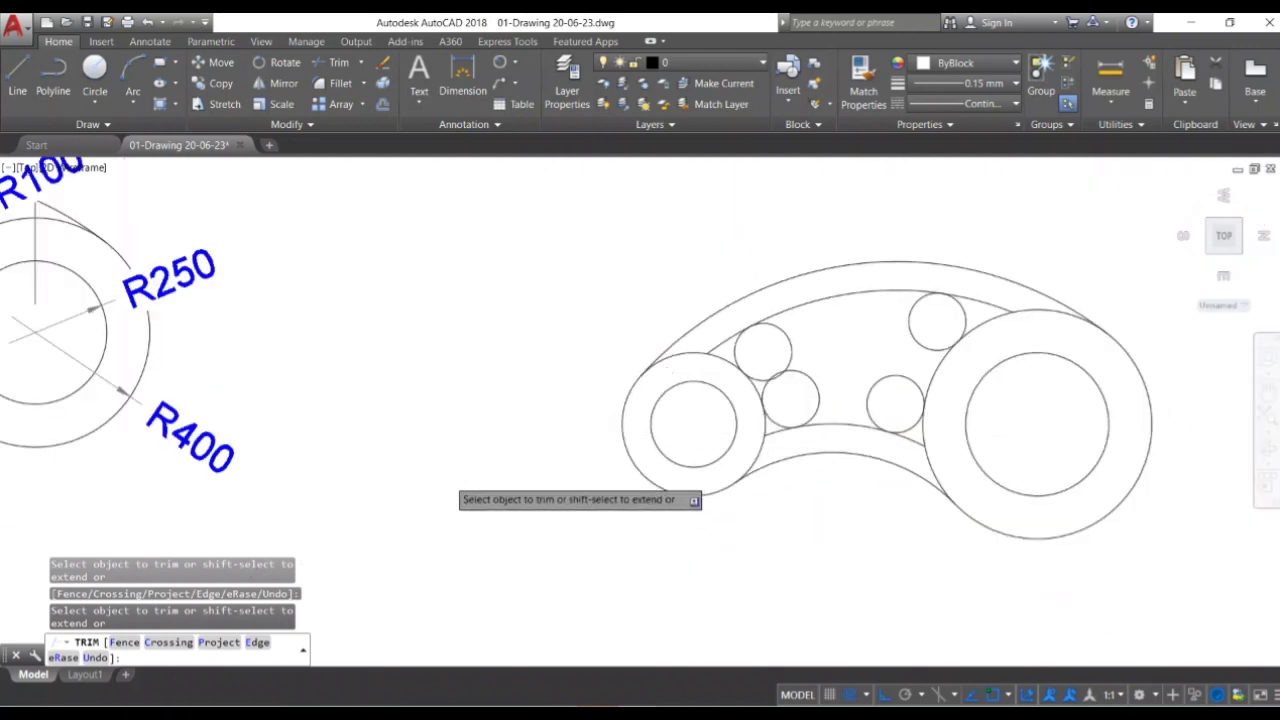
pyautogui.scroll(-4, 600, 460)
pyautogui.scroll(2, 871, 371)
pyautogui.scroll(4, 832, 360)
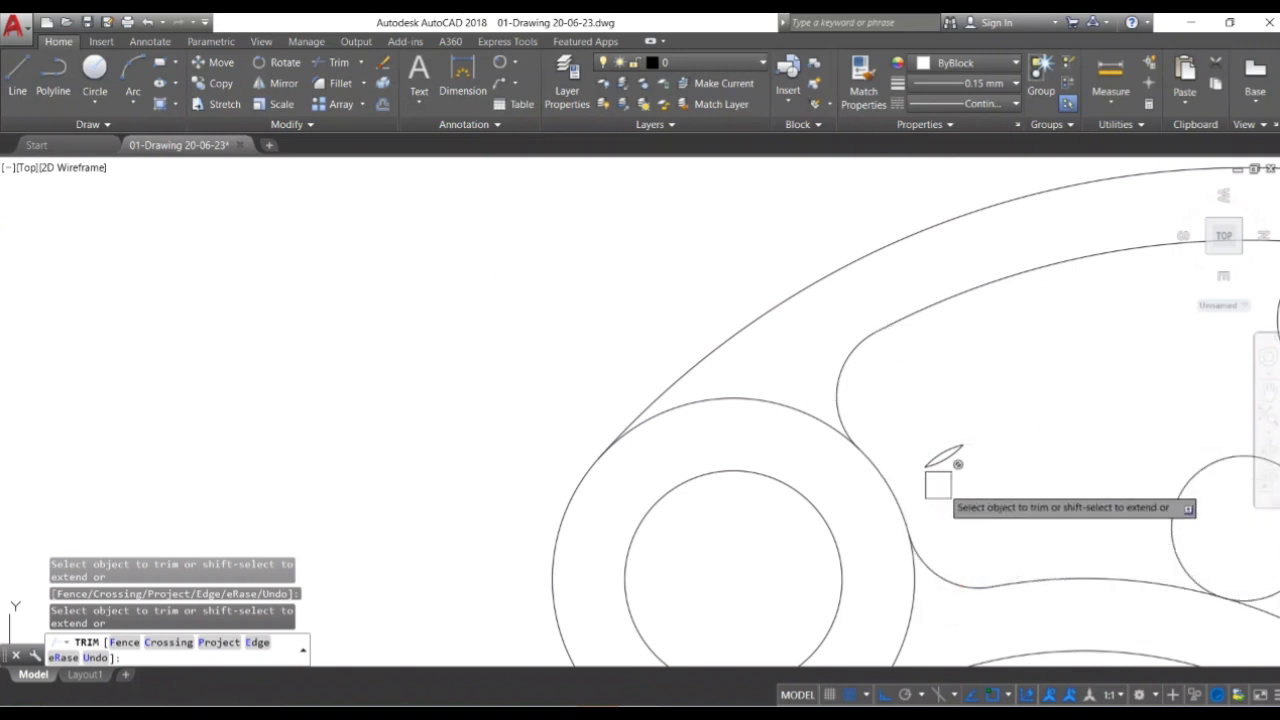
pyautogui.press('Escape')
# Cut a leftover sliver and delete the two remaining stray fragments
pyautogui.click(994, 480)
pyautogui.click(929, 429)
pyautogui.press('Delete')
pyautogui.scroll(-4, 934, 422)
pyautogui.scroll(-2, 924, 432)
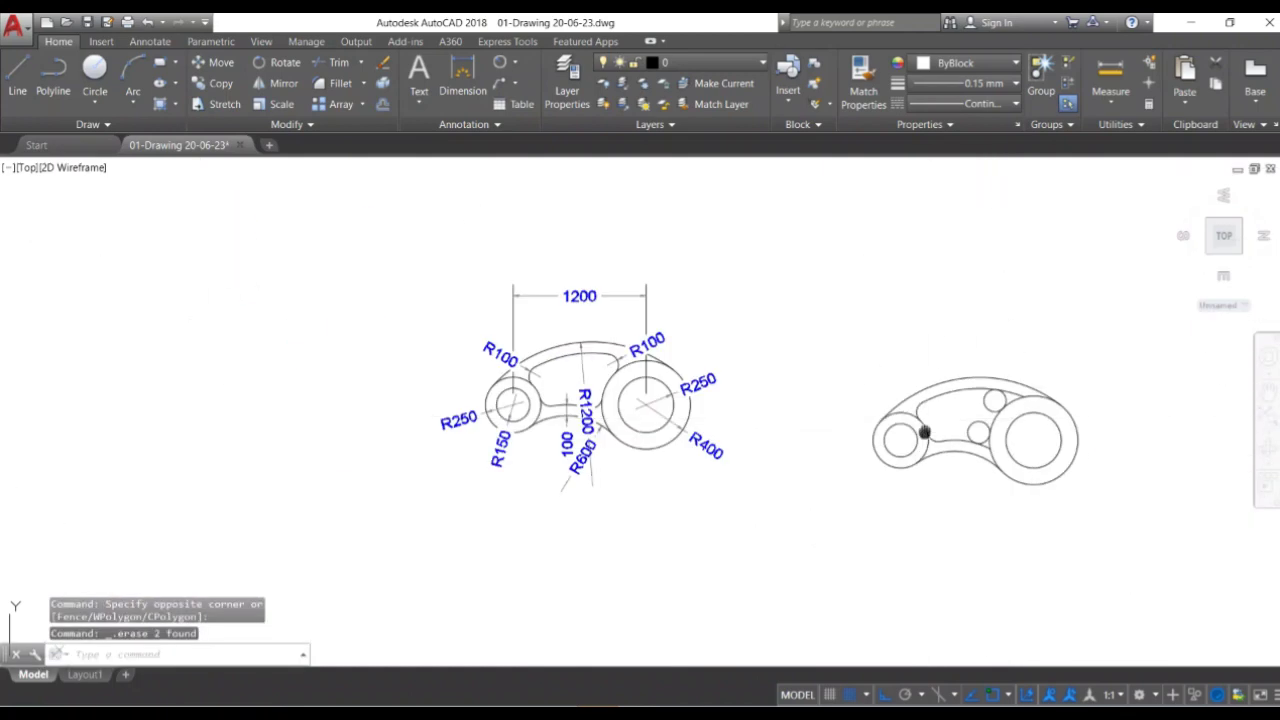
pyautogui.scroll(3, 924, 432)
pyautogui.write('tr')
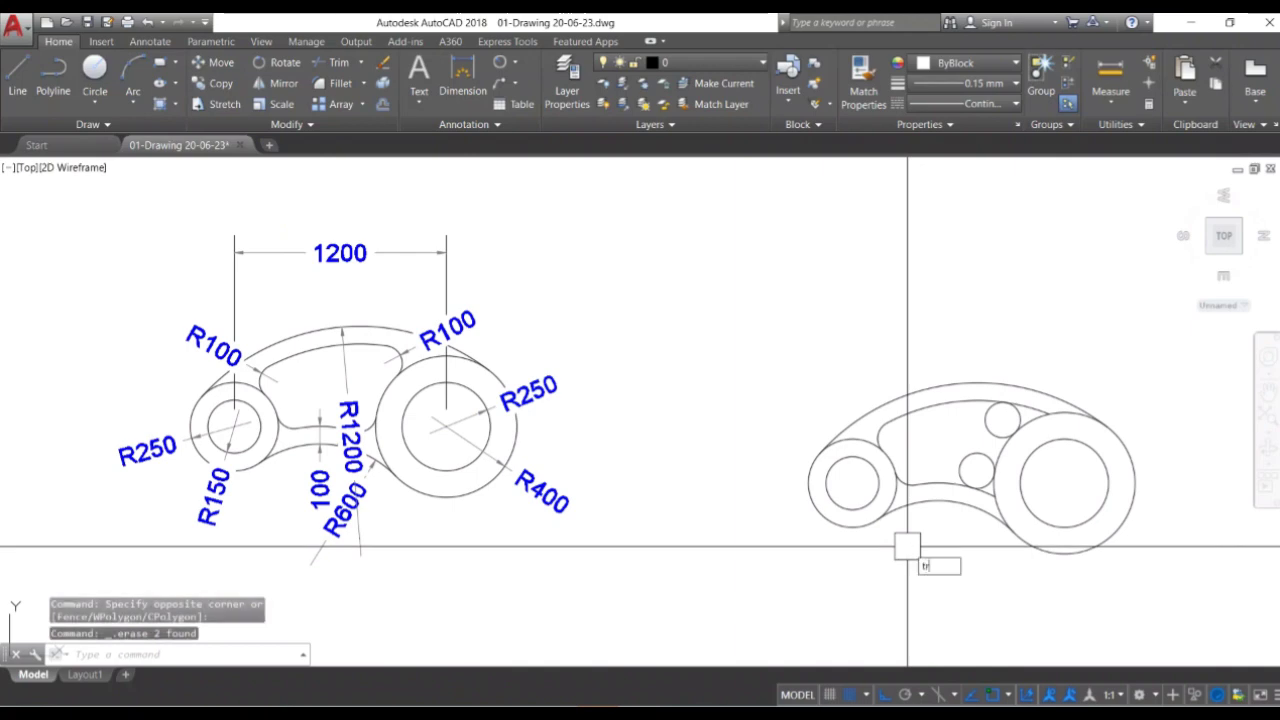
# Run a final trim pass to leave a clean slot beside the reference
pyautogui.press('Return')
pyautogui.press('Return')
pyautogui.scroll(4, 990, 509)
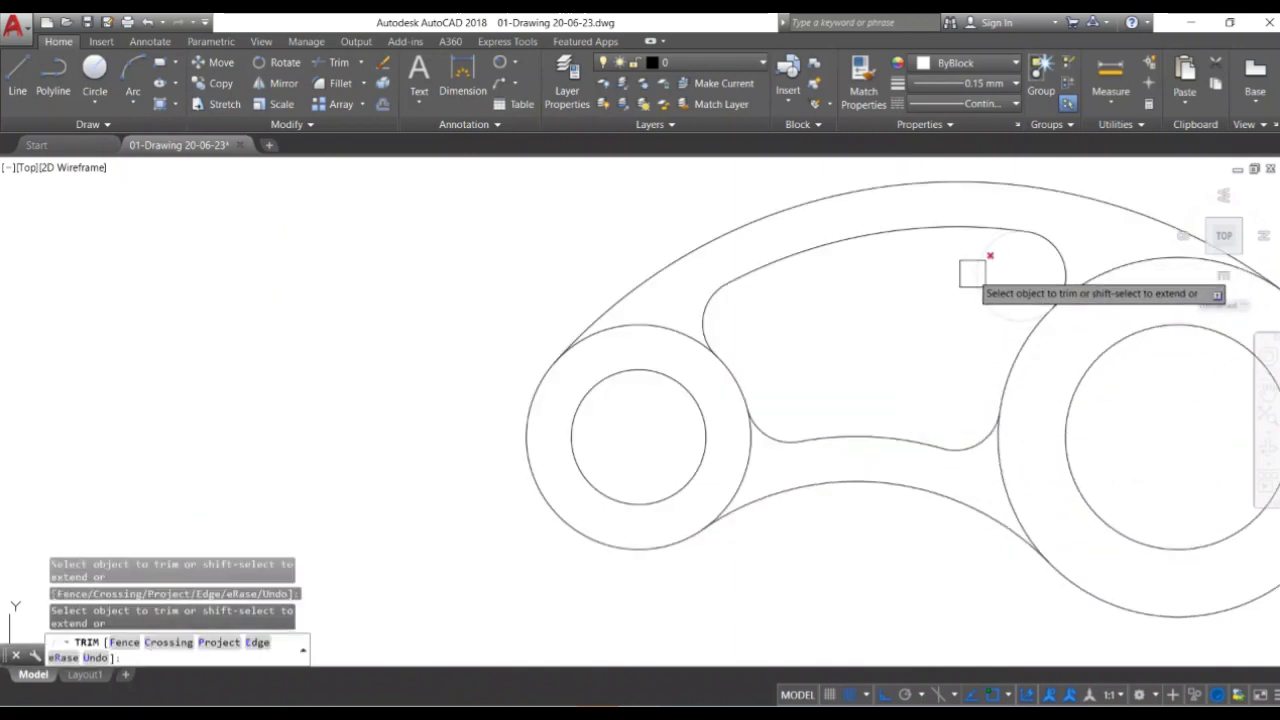
pyautogui.press('Return')
pyautogui.scroll(-5, 970, 276)
pyautogui.moveTo(729, 500); pyautogui.dragTo(753, 565, button='middle')
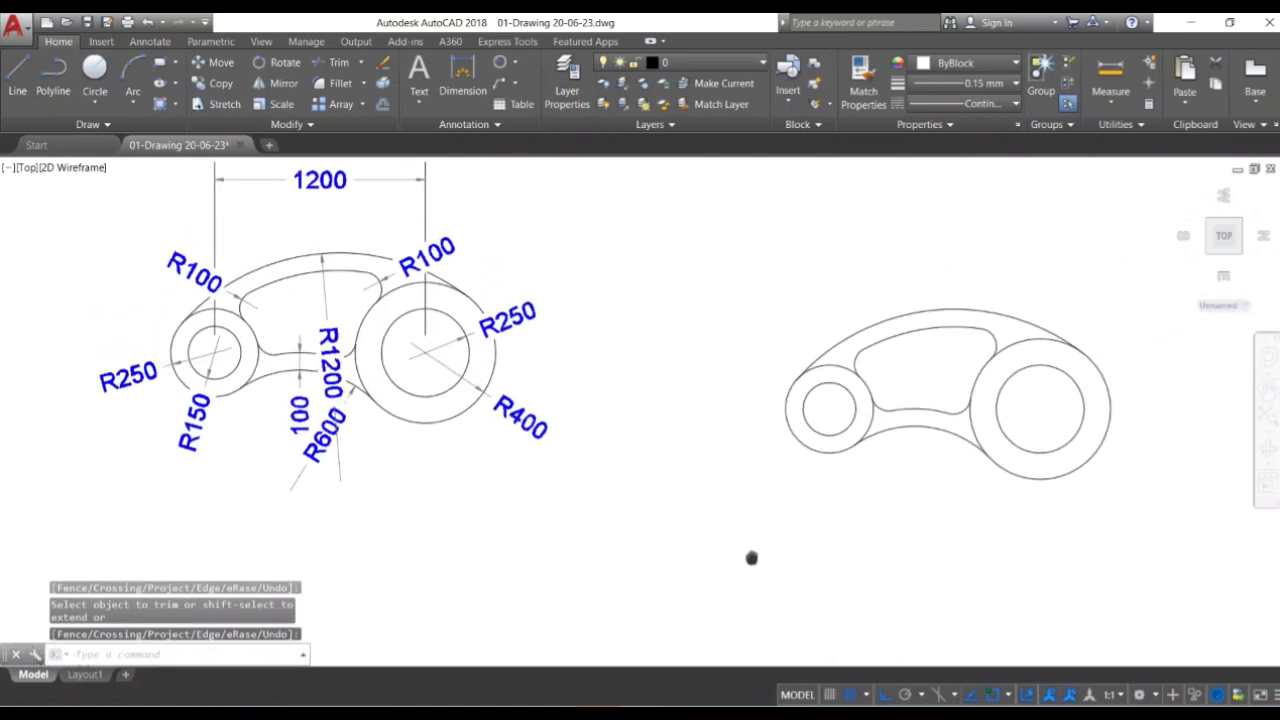
pyautogui.moveTo(866, 520); pyautogui.dragTo(864, 535, button='middle')
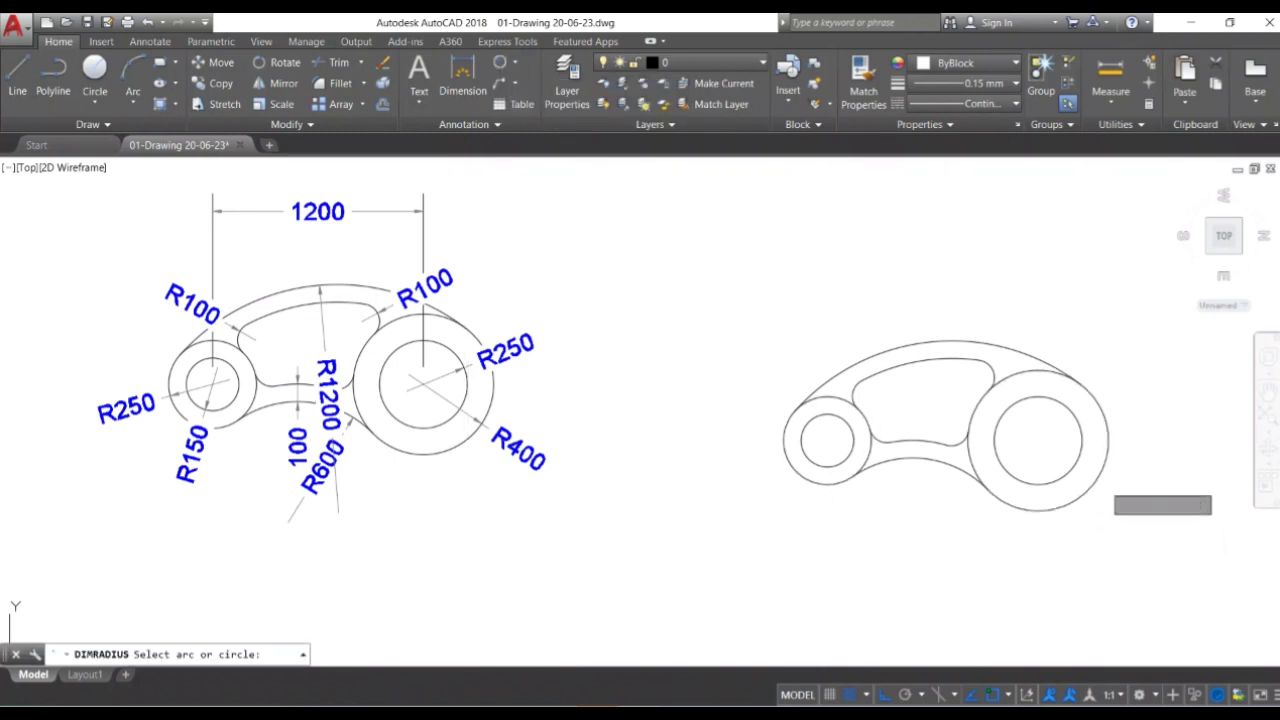
# Add radius dimensions R400 and R250 on the right boss, and R250 and R150 on the left boss
pyautogui.click(1095, 490)
pyautogui.click(1105, 551)
pyautogui.moveTo(1105, 551); pyautogui.dragTo(1060, 551, button='middle')
pyautogui.press('Return')
pyautogui.click(1015, 410)
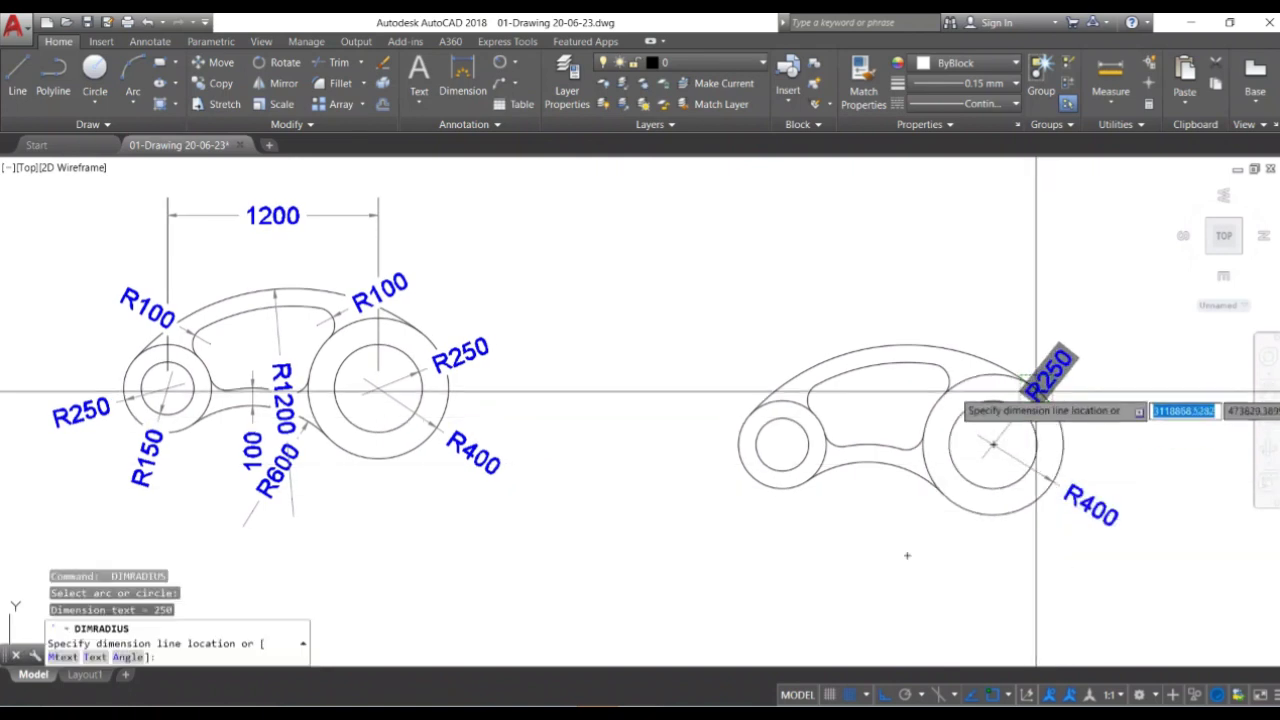
pyautogui.click(1036, 393)
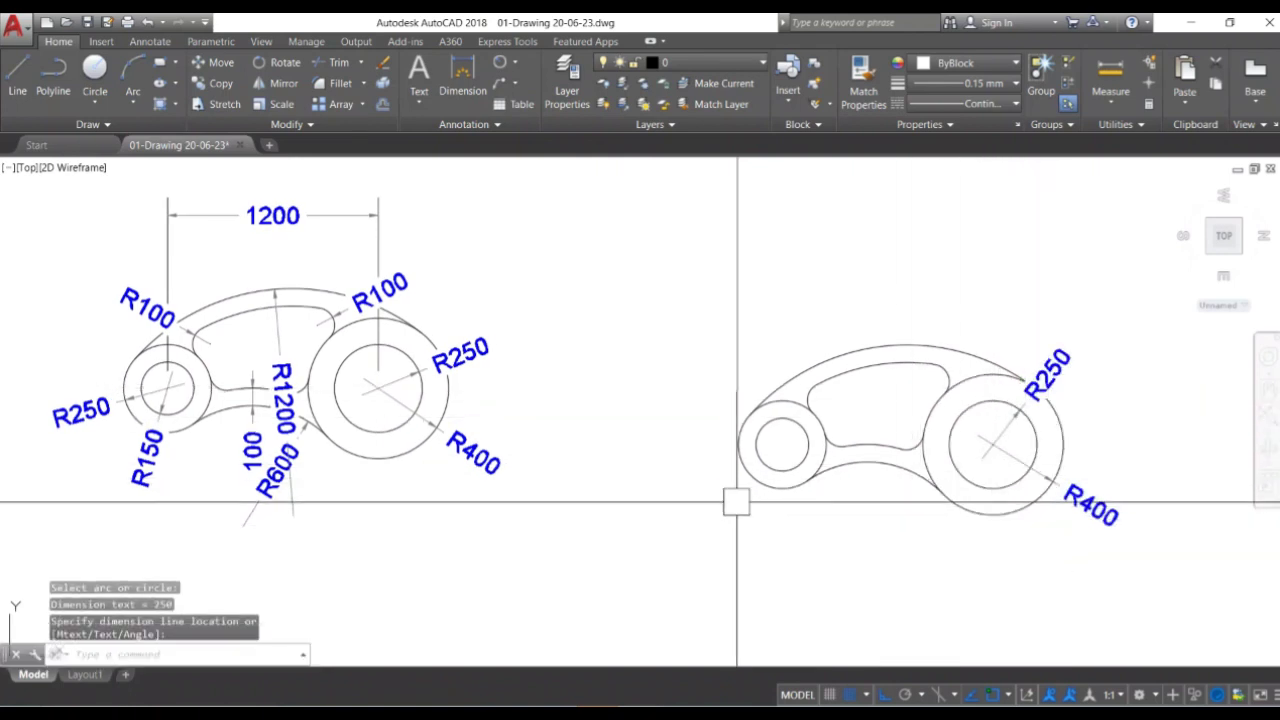
pyautogui.press('Return')
pyautogui.click(742, 466)
pyautogui.click(728, 470)
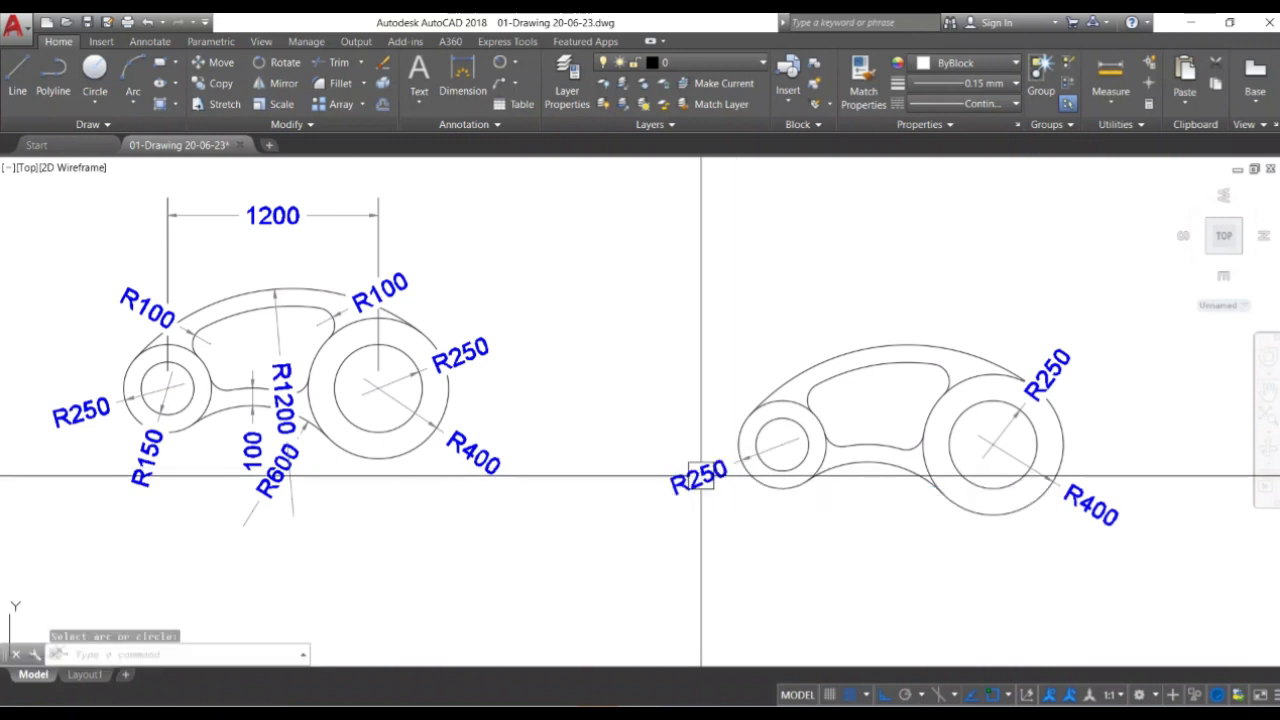
pyautogui.press('Return')
pyautogui.click(779, 424)
pyautogui.click(705, 415)
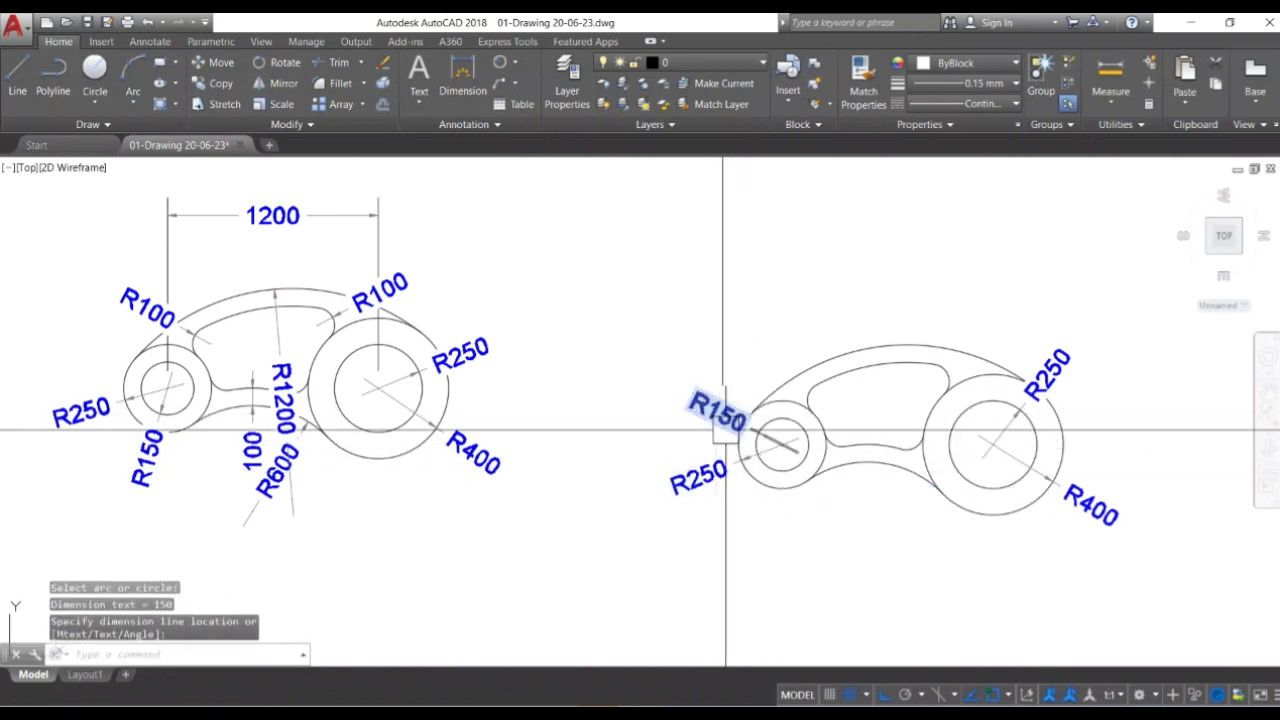
# Dimension the top arc R1200, the lower arc R600 and a slot corner R100
pyautogui.press('Return')
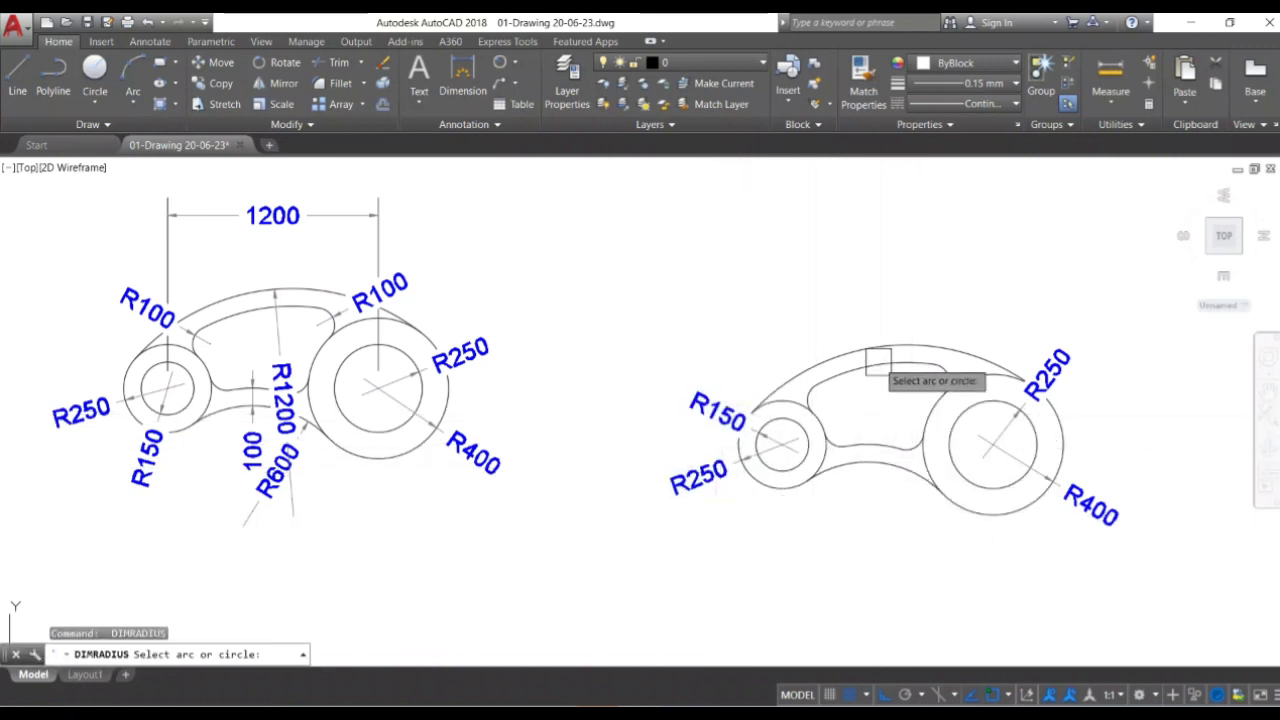
pyautogui.click(875, 347)
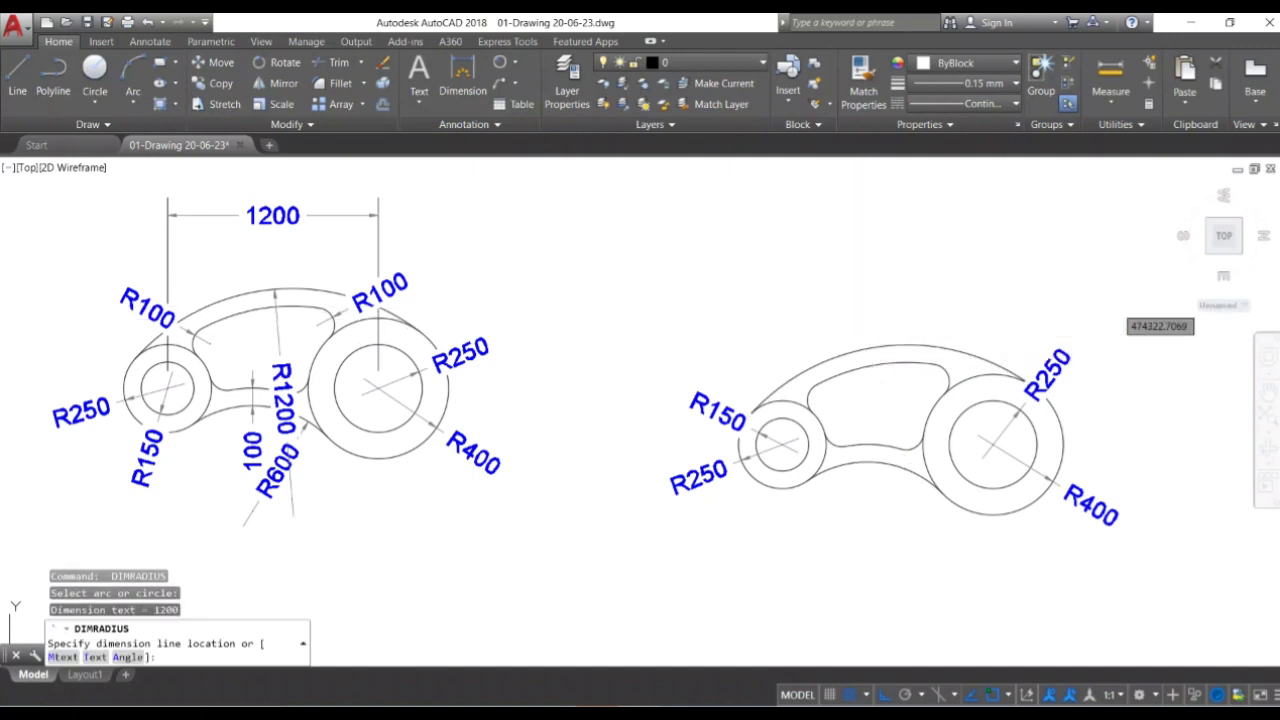
pyautogui.click(885, 455)
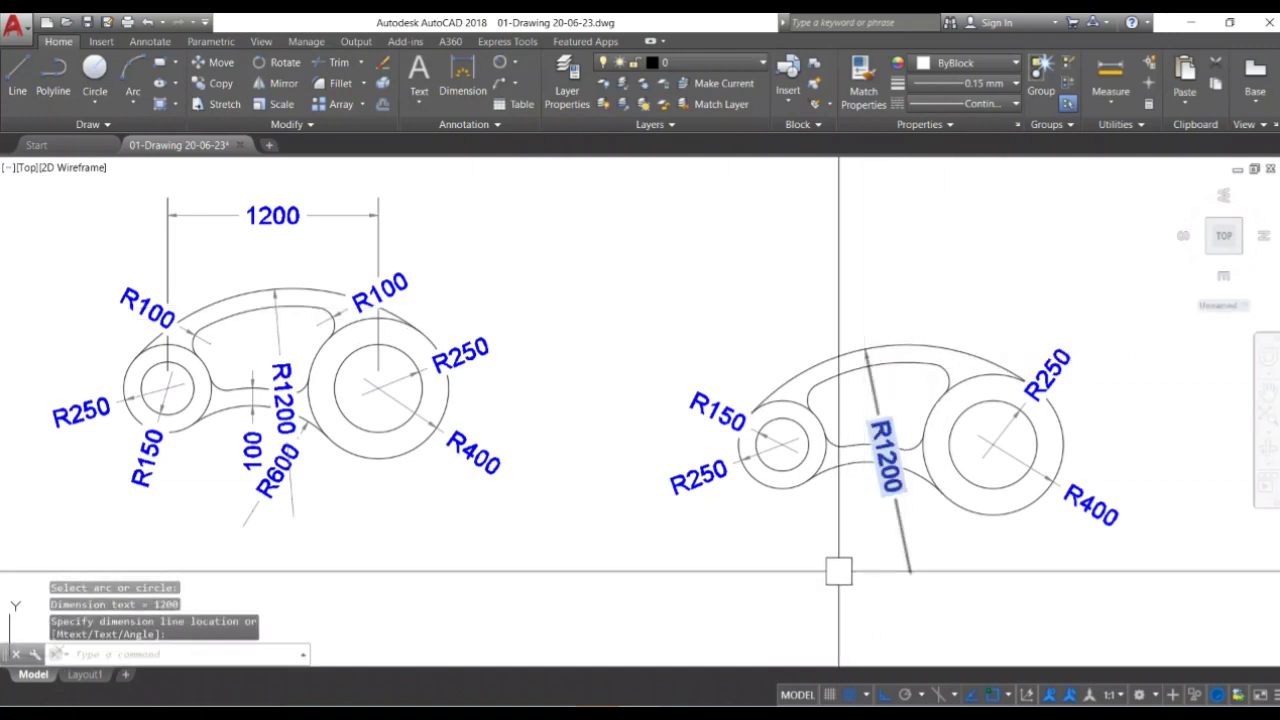
pyautogui.moveTo(856, 533); pyautogui.dragTo(830, 567, button='middle')
pyautogui.press('Return')
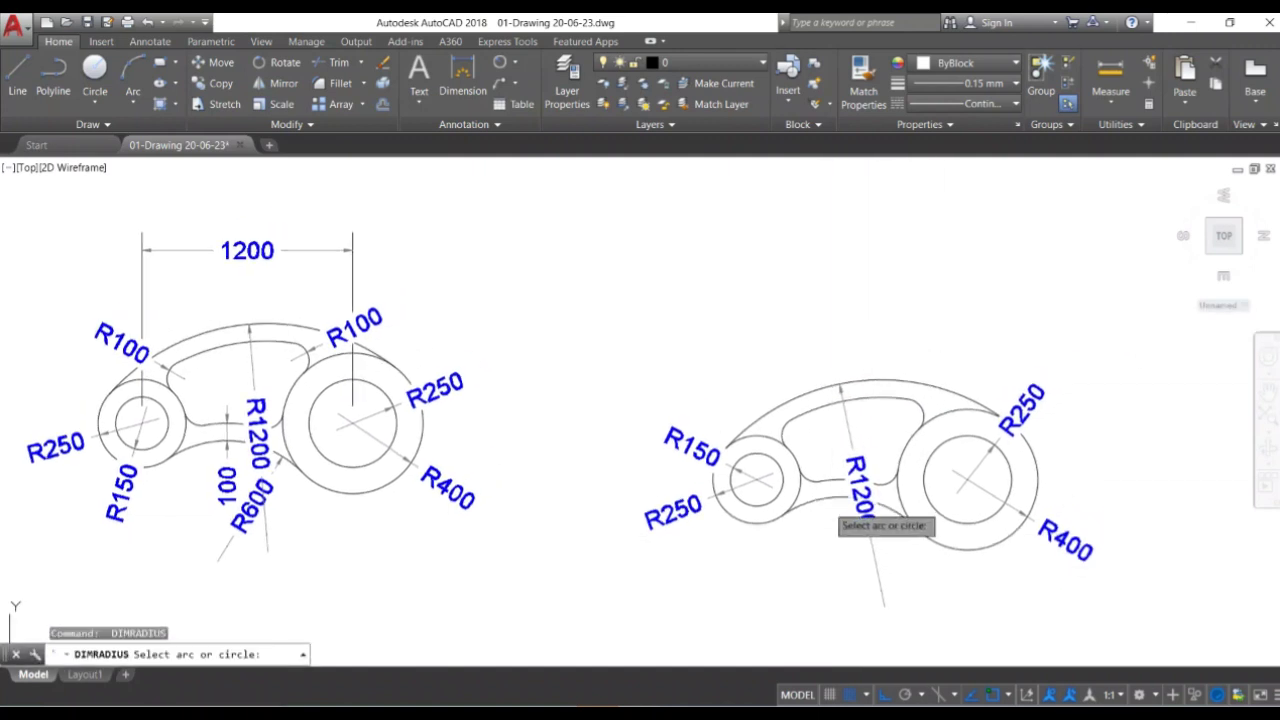
pyautogui.click(830, 522)
pyautogui.click(830, 553)
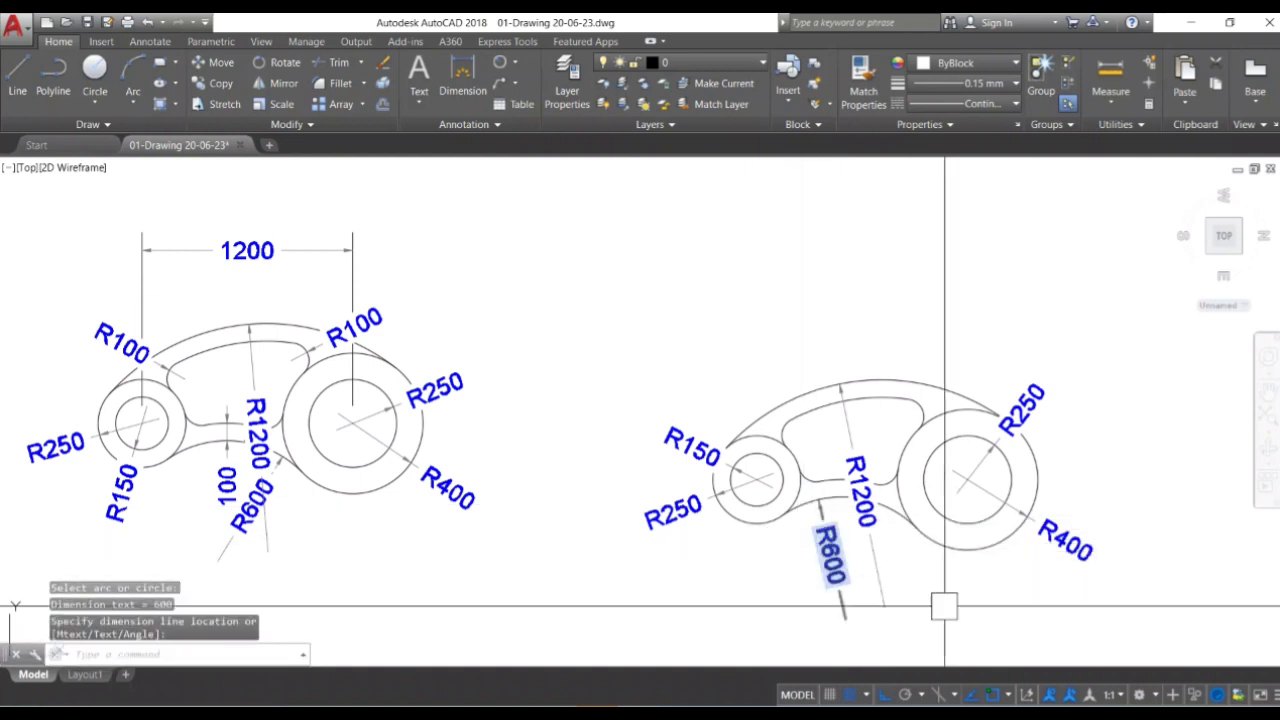
pyautogui.moveTo(943, 600); pyautogui.dragTo(971, 643, button='middle')
pyautogui.press('Return')
pyautogui.click(924, 441)
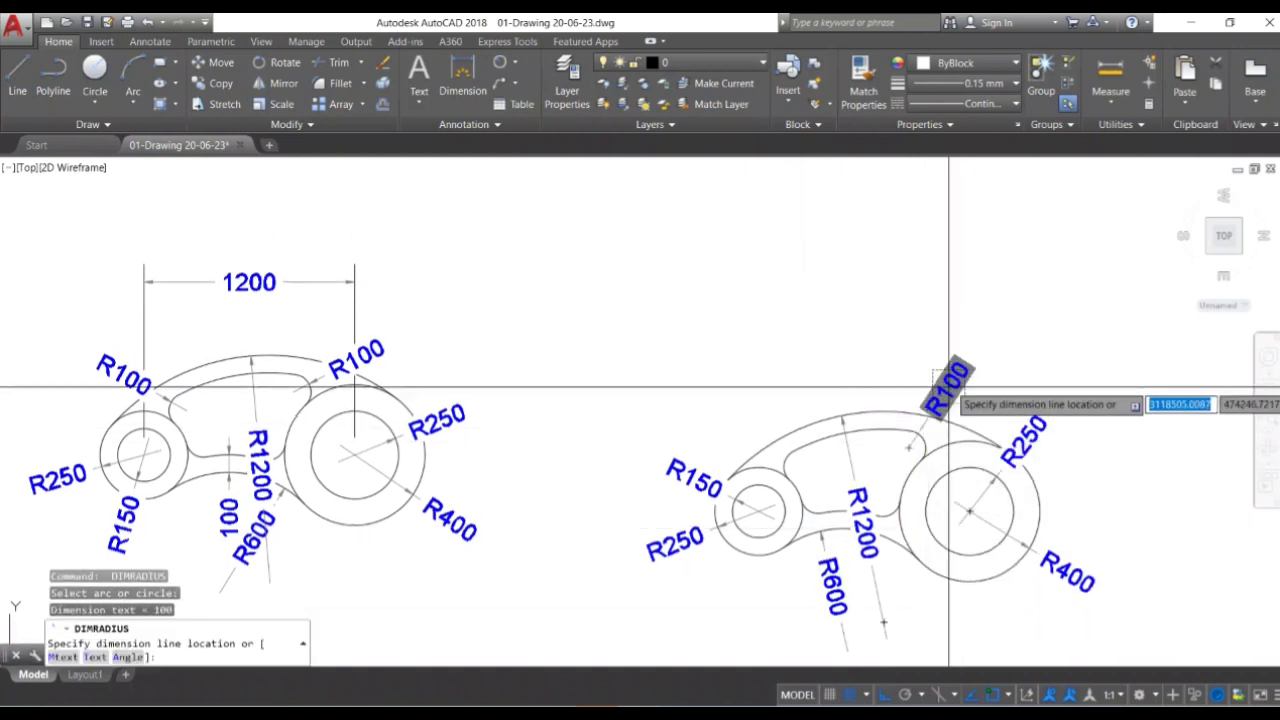
pyautogui.click(948, 380)
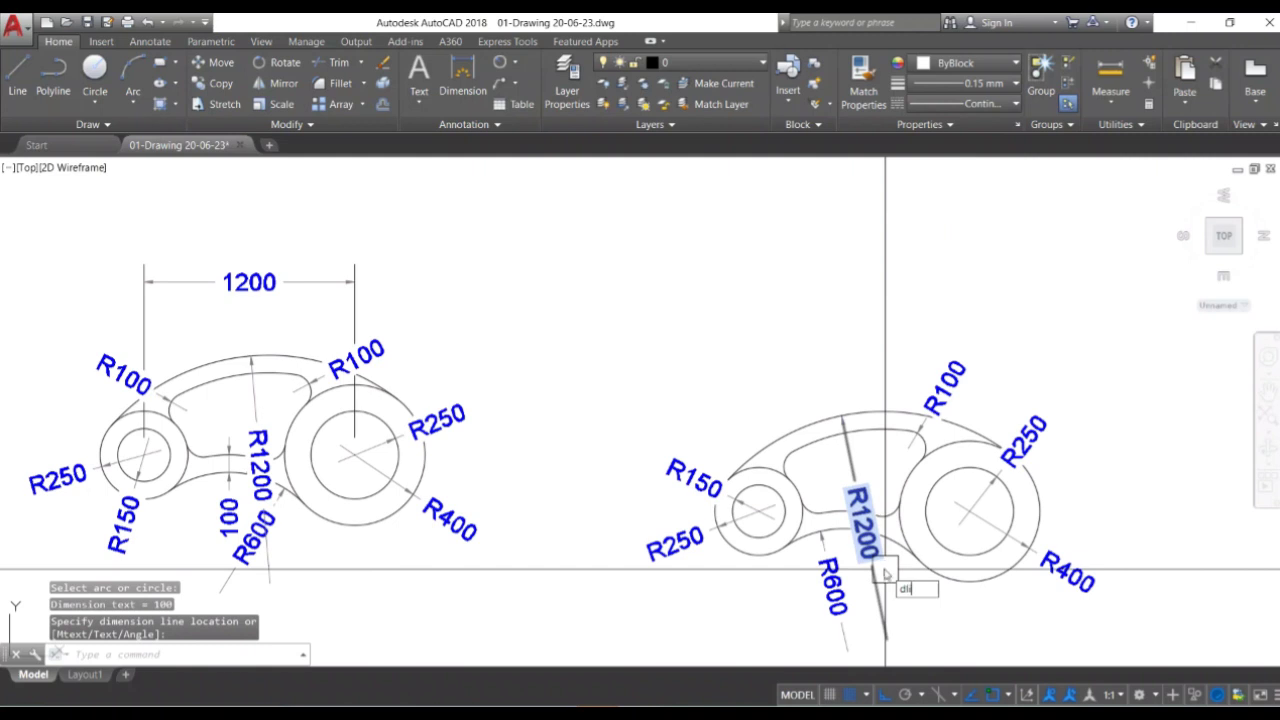
pyautogui.press('Return')
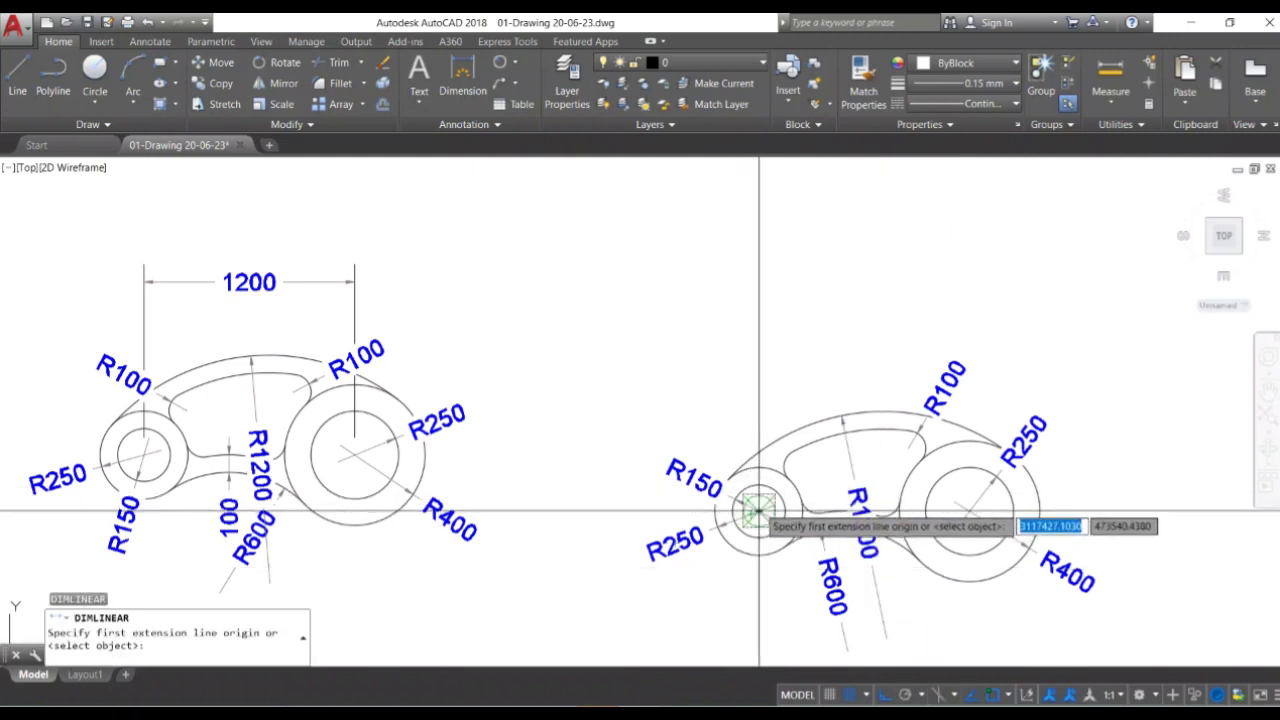
# Add a 1200 linear dimension between the small and large circle centres, placed above the copy
pyautogui.click(758, 512)
pyautogui.click(970, 512)
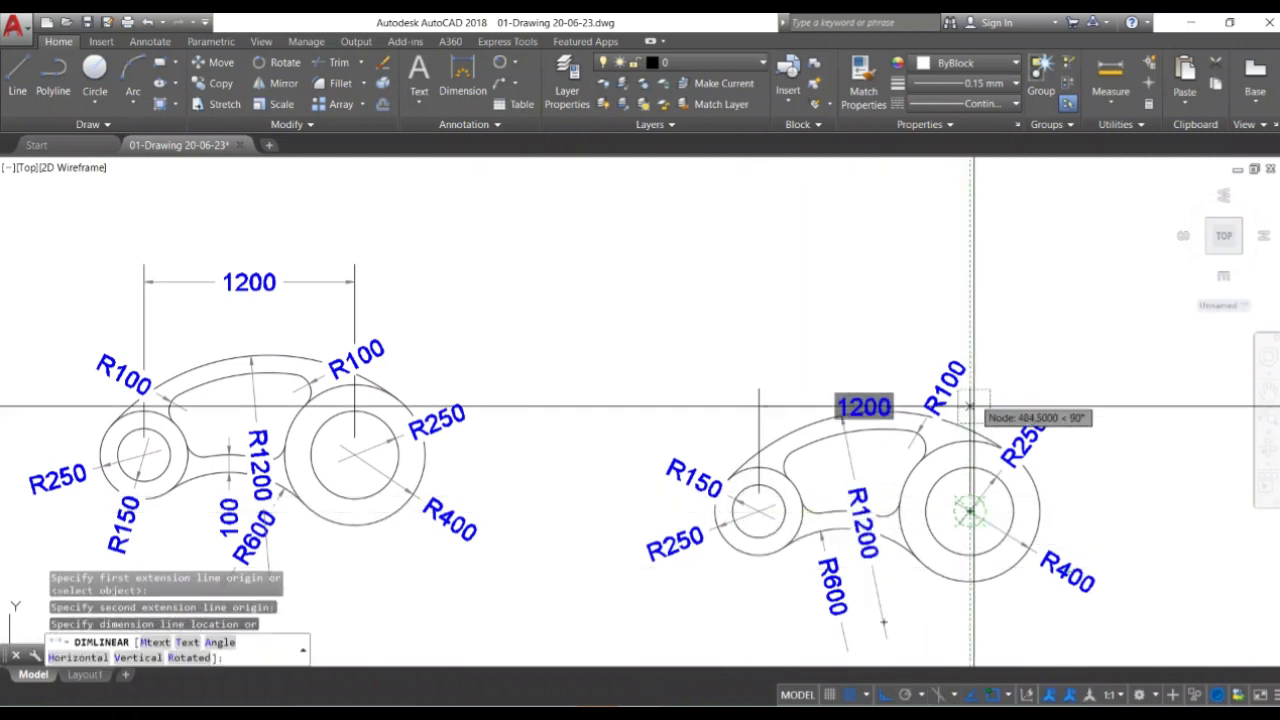
pyautogui.click(970, 335)
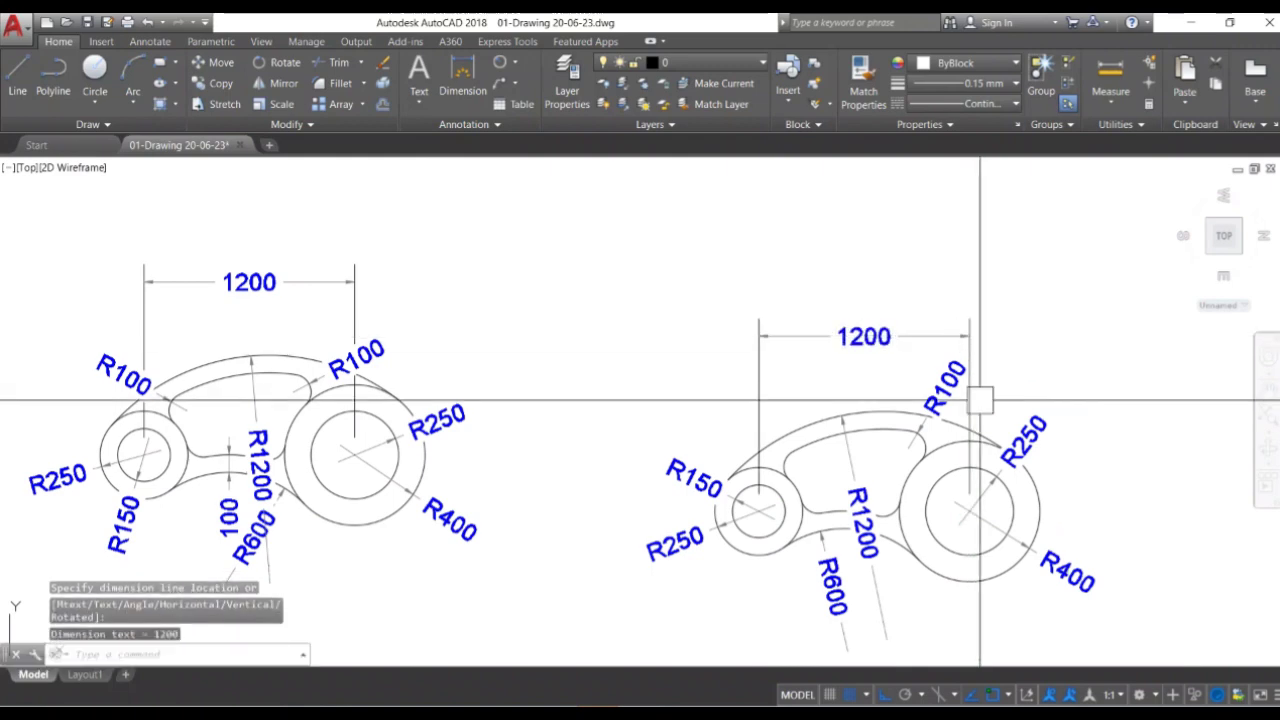
pyautogui.moveTo(1000, 485); pyautogui.dragTo(1028, 437, button='middle')
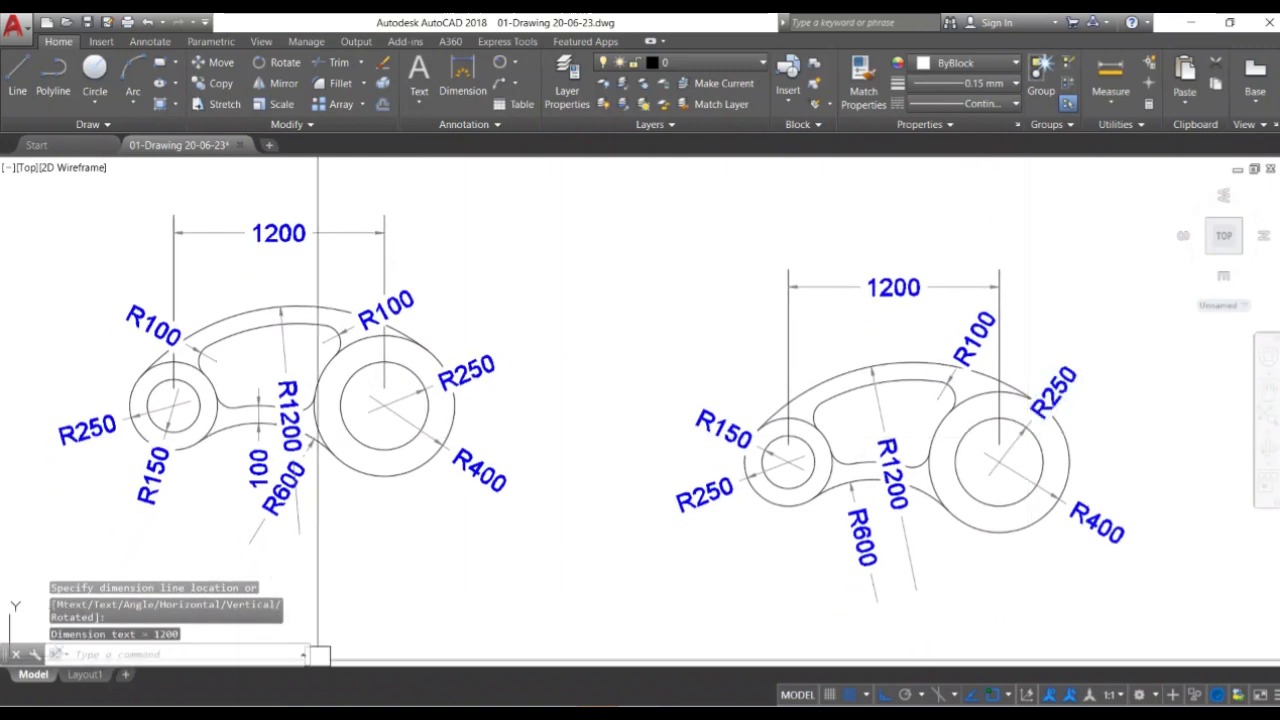
pyautogui.press('Escape')
pyautogui.press('Escape')
pyautogui.write('dli')
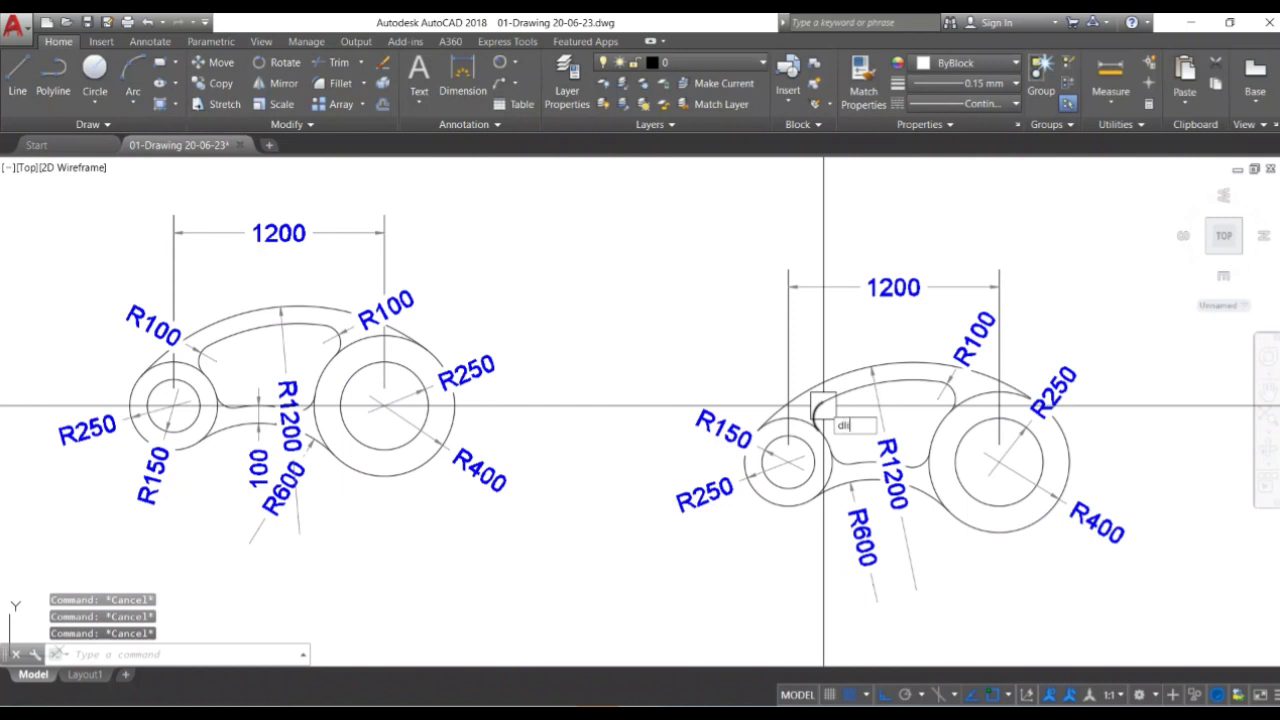
# Dimension the slot width with an aligned 100 dimension
pyautogui.press('Return')
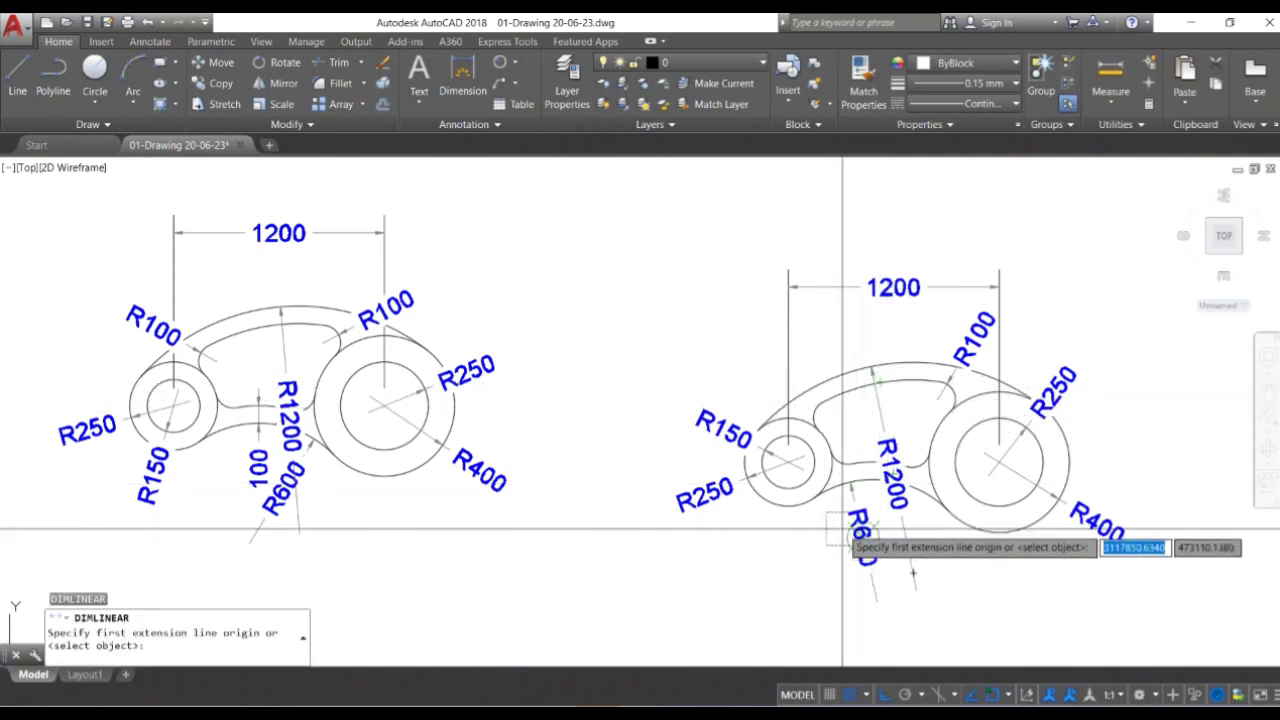
pyautogui.click(878, 384)
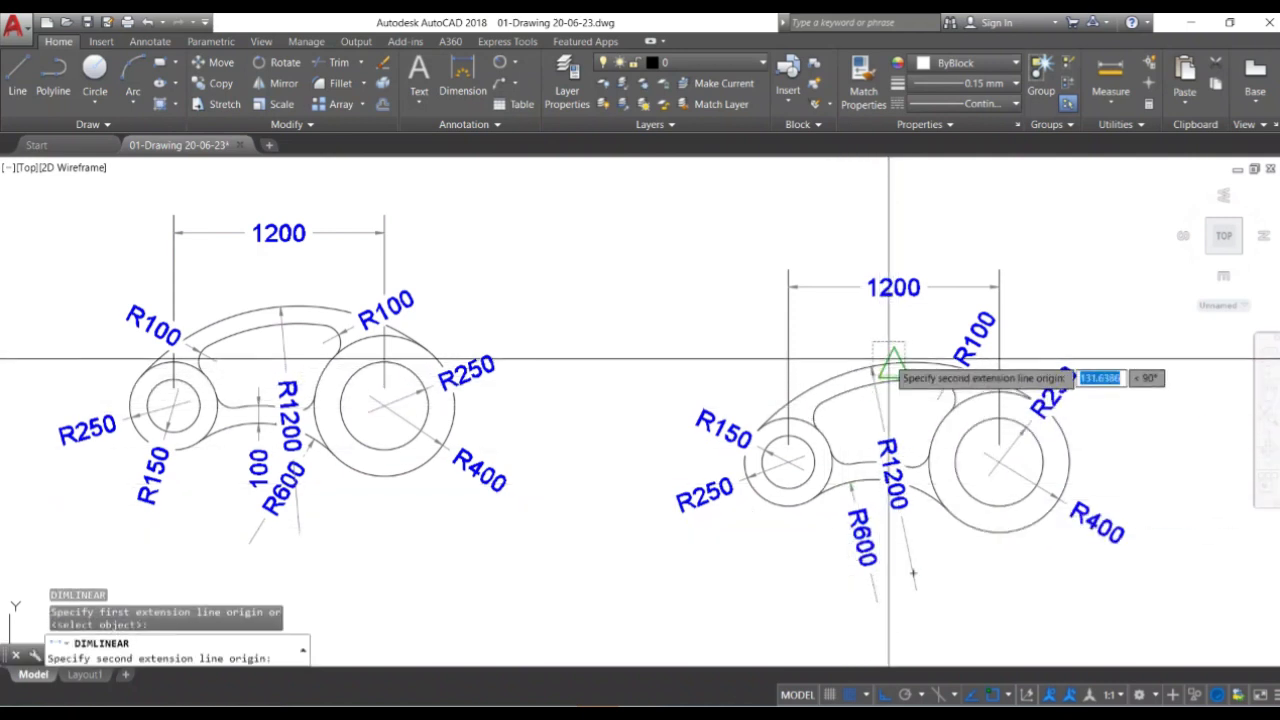
pyautogui.click(886, 360)
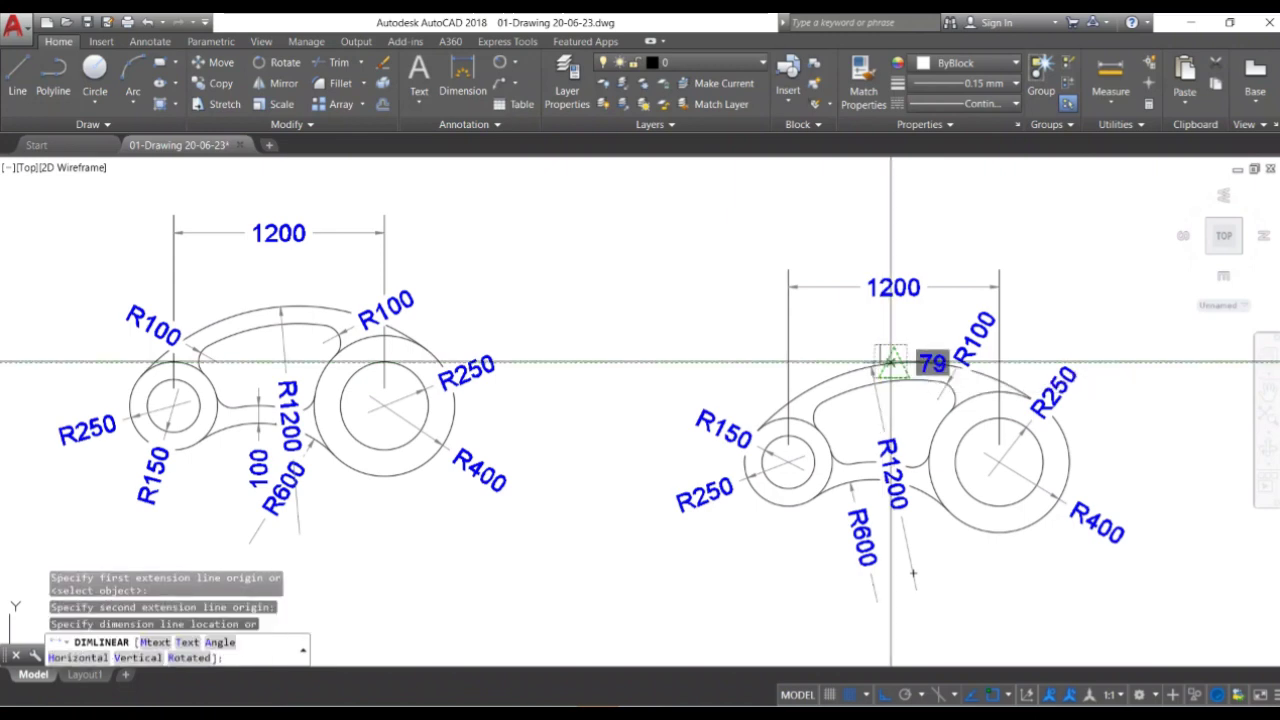
pyautogui.press('Escape')
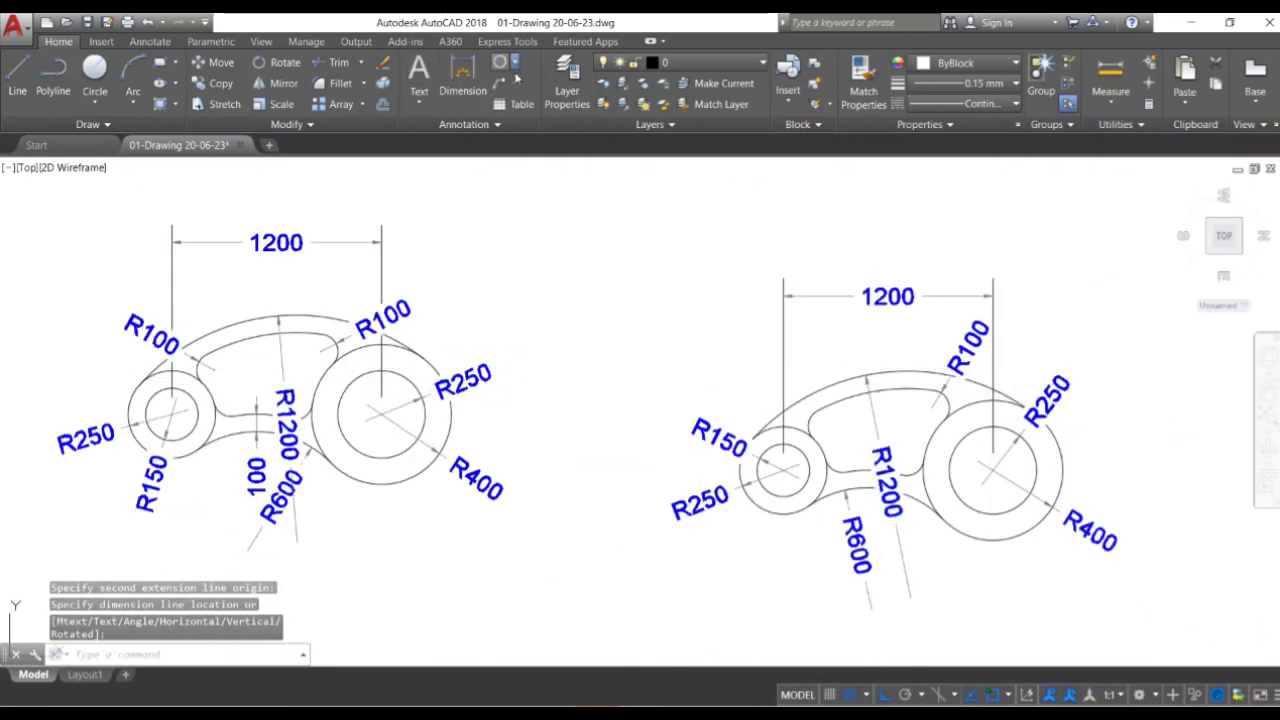
pyautogui.click(516, 66)
pyautogui.click(513, 123)
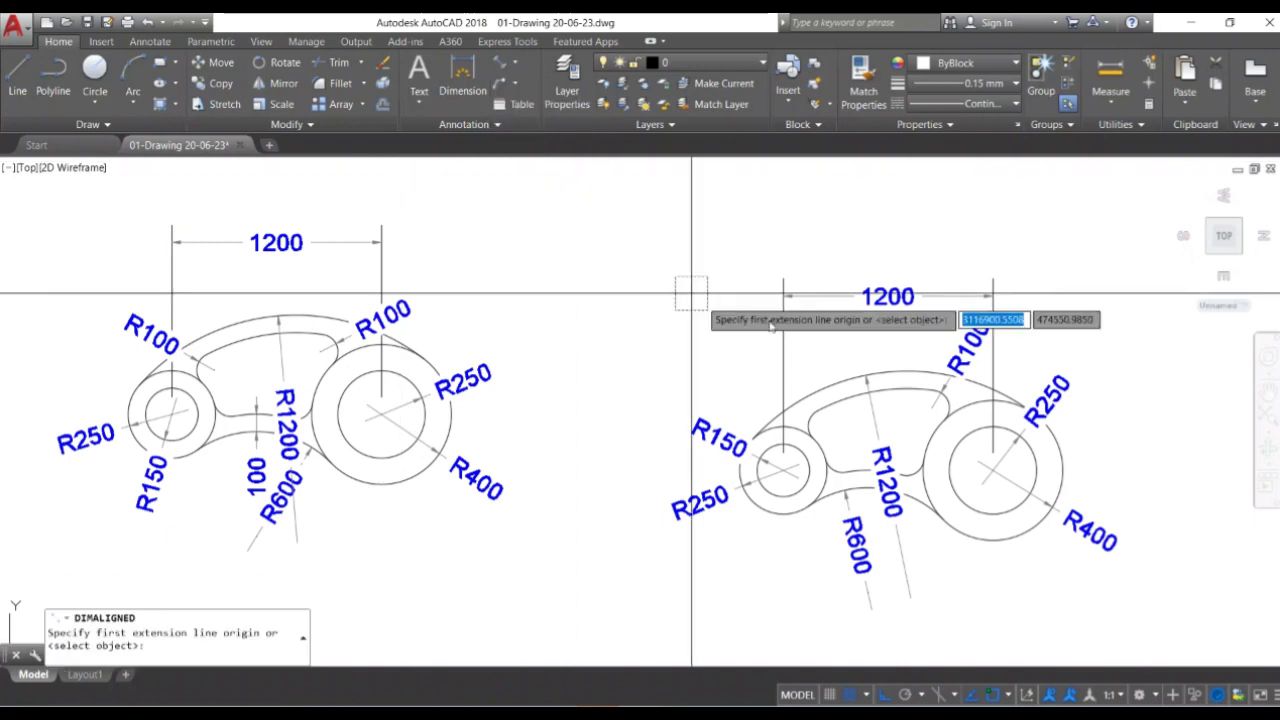
pyautogui.click(886, 376)
pyautogui.click(886, 374)
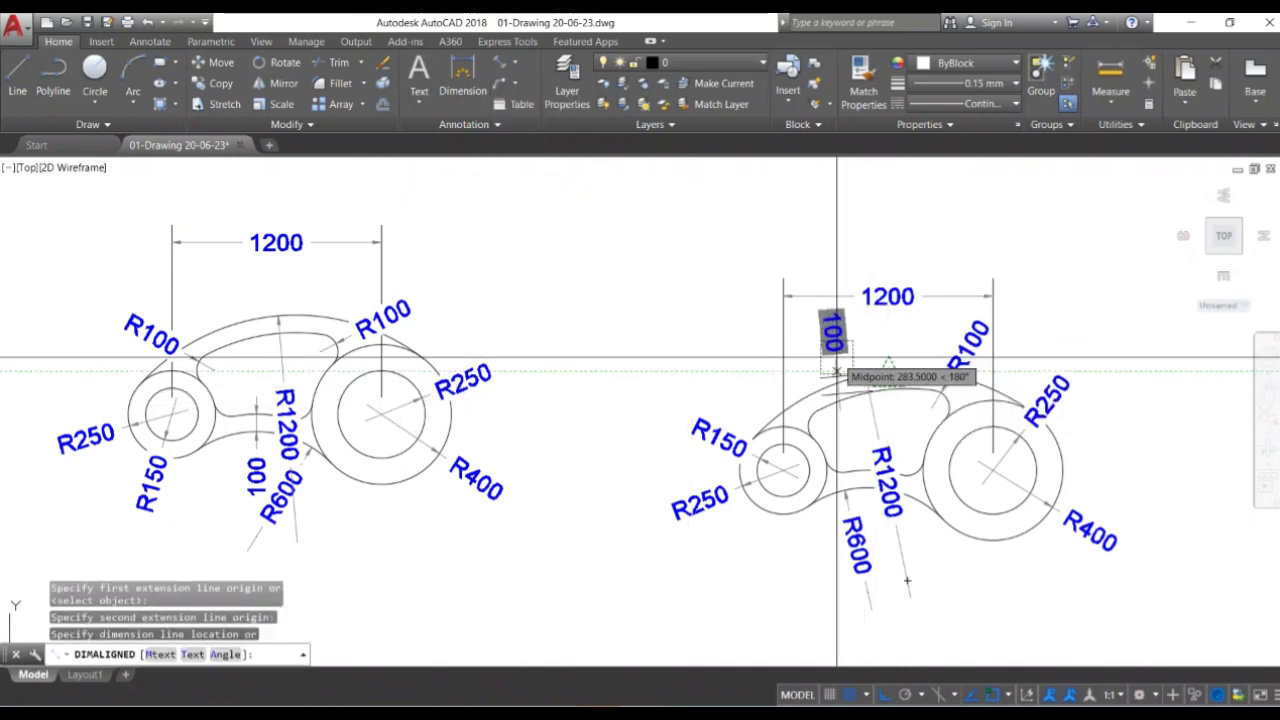
pyautogui.click(837, 368)
pyautogui.moveTo(609, 621); pyautogui.dragTo(619, 611, button='middle')
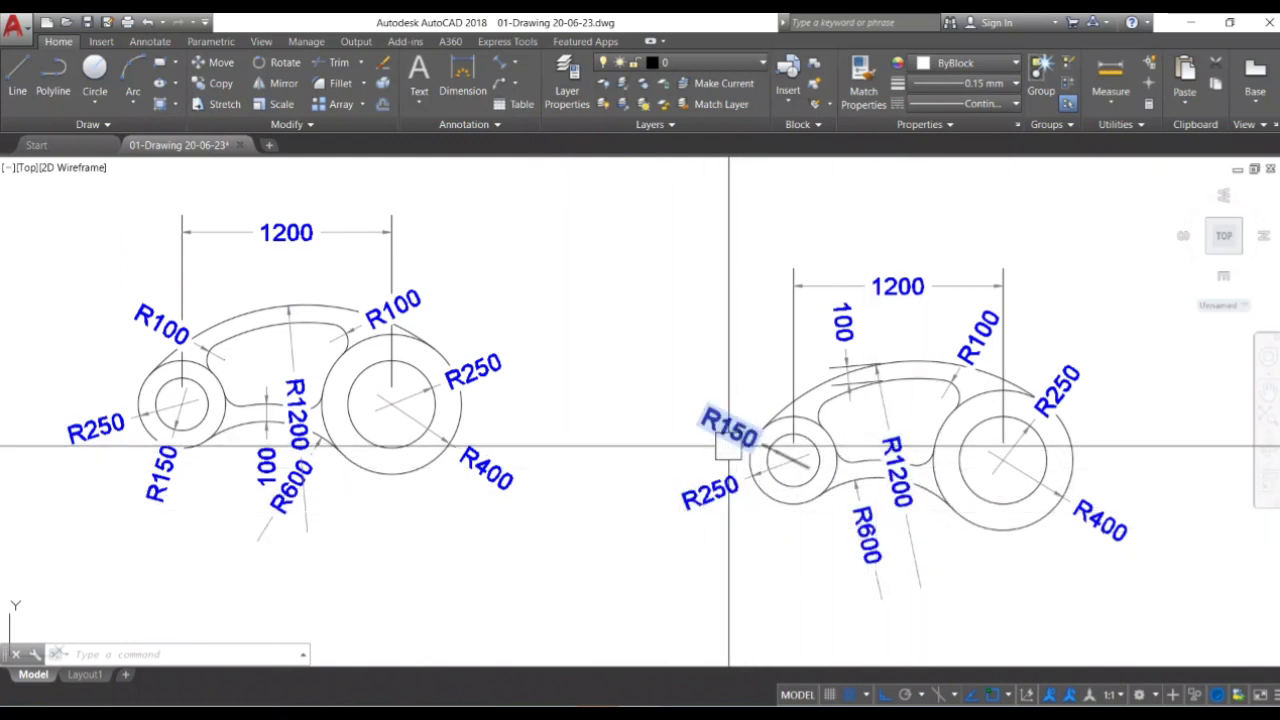
# Crossing-select the whole right copy with its dimensions and group it
pyautogui.click(1164, 627)
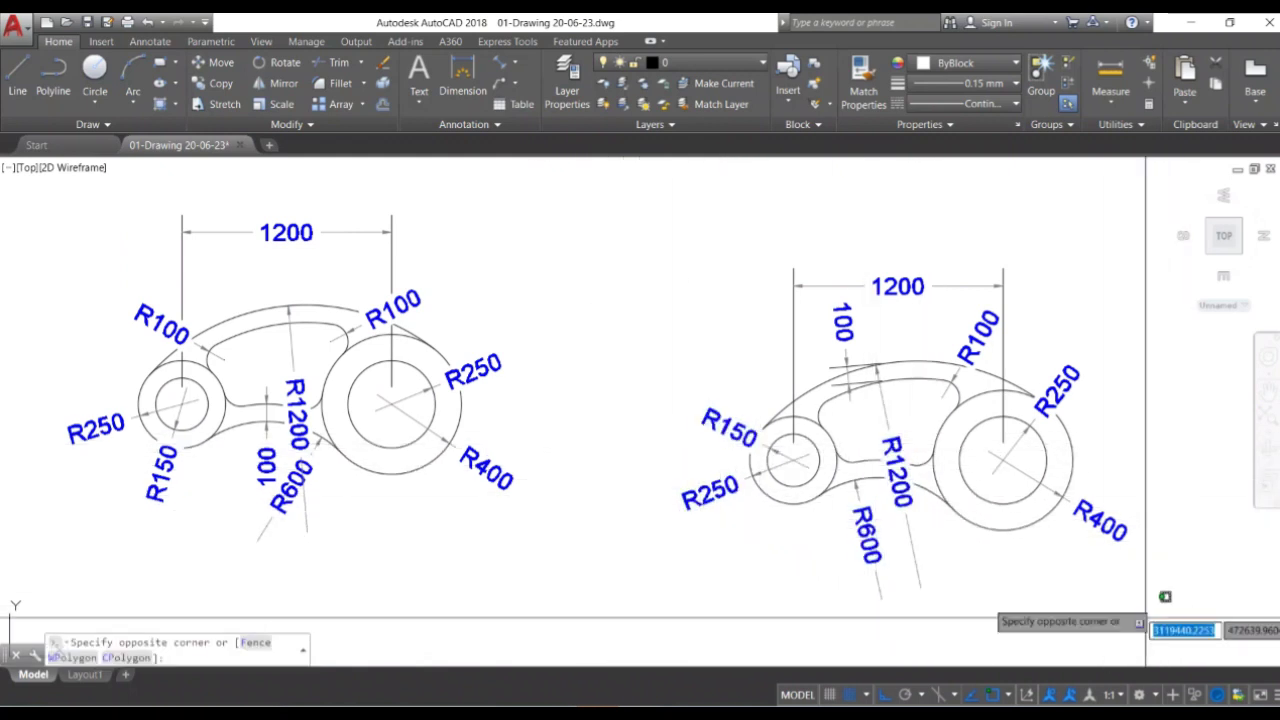
pyautogui.click(641, 261)
pyautogui.write('G')
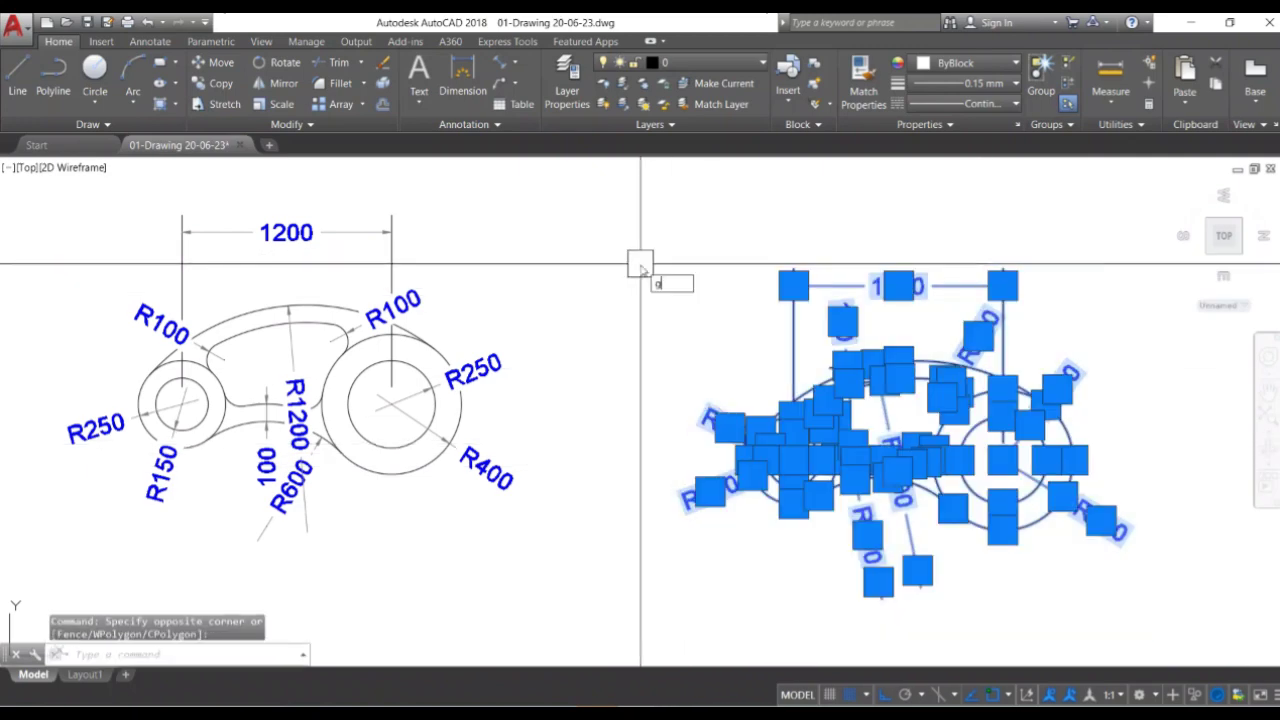
pyautogui.press('Return')
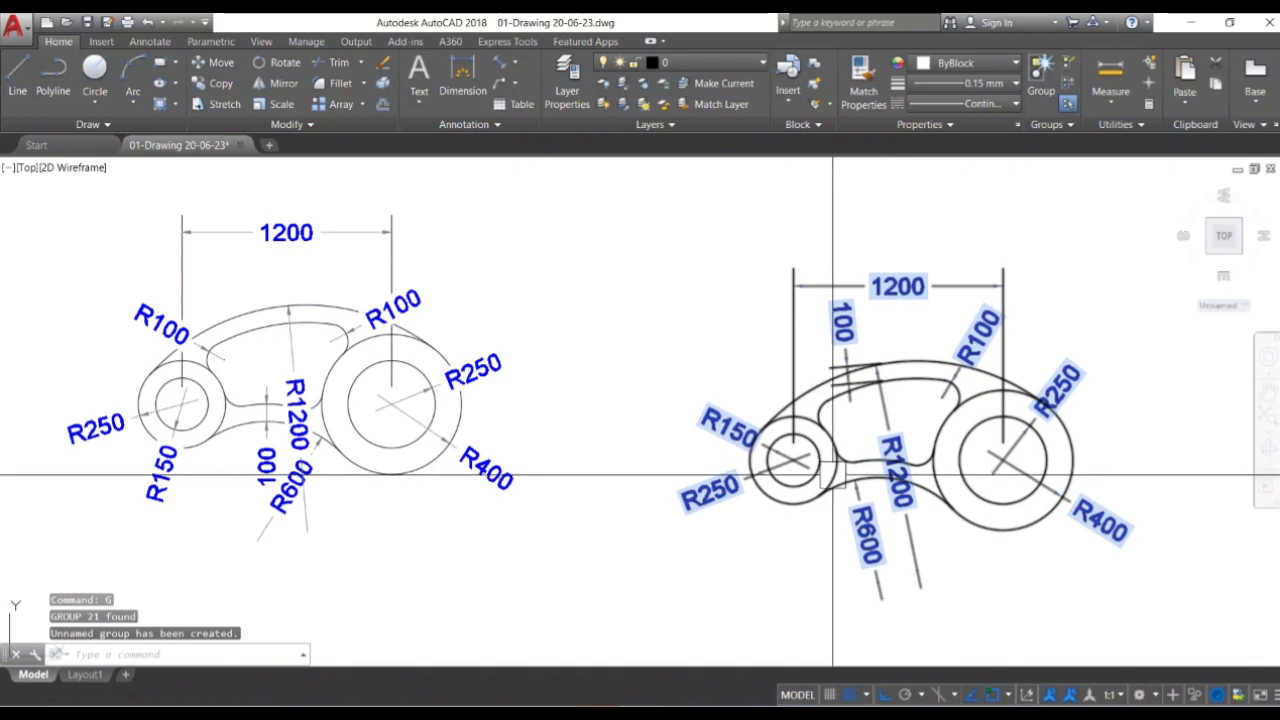
# Move the group upward from the small circle's centre, beside the reference
pyautogui.click(833, 474)
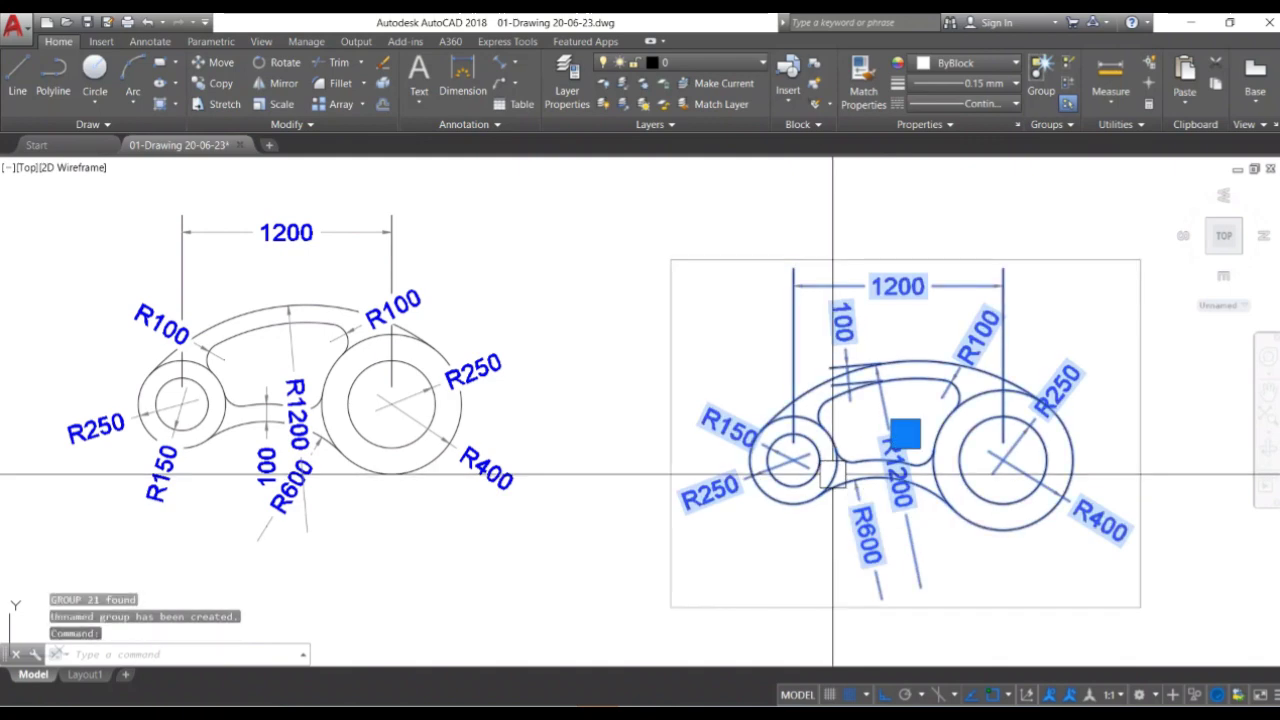
pyautogui.write('m')
pyautogui.press('Return')
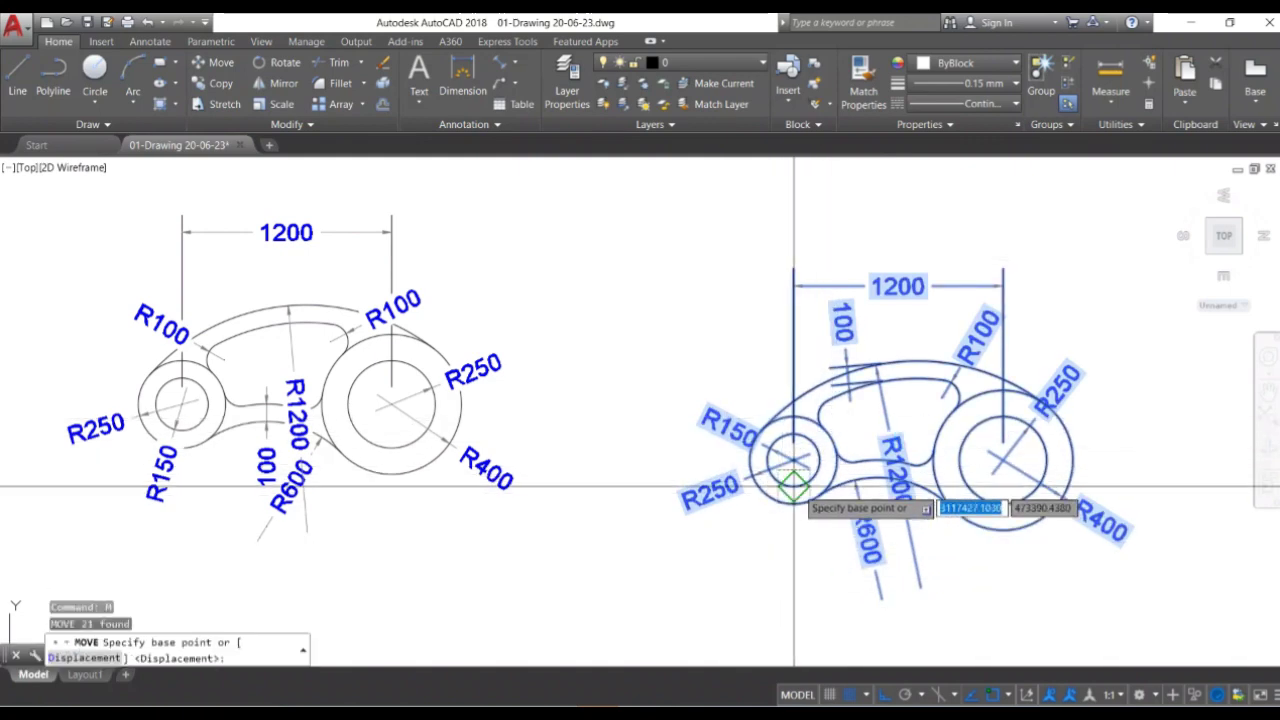
pyautogui.click(792, 461)
pyautogui.click(792, 356)
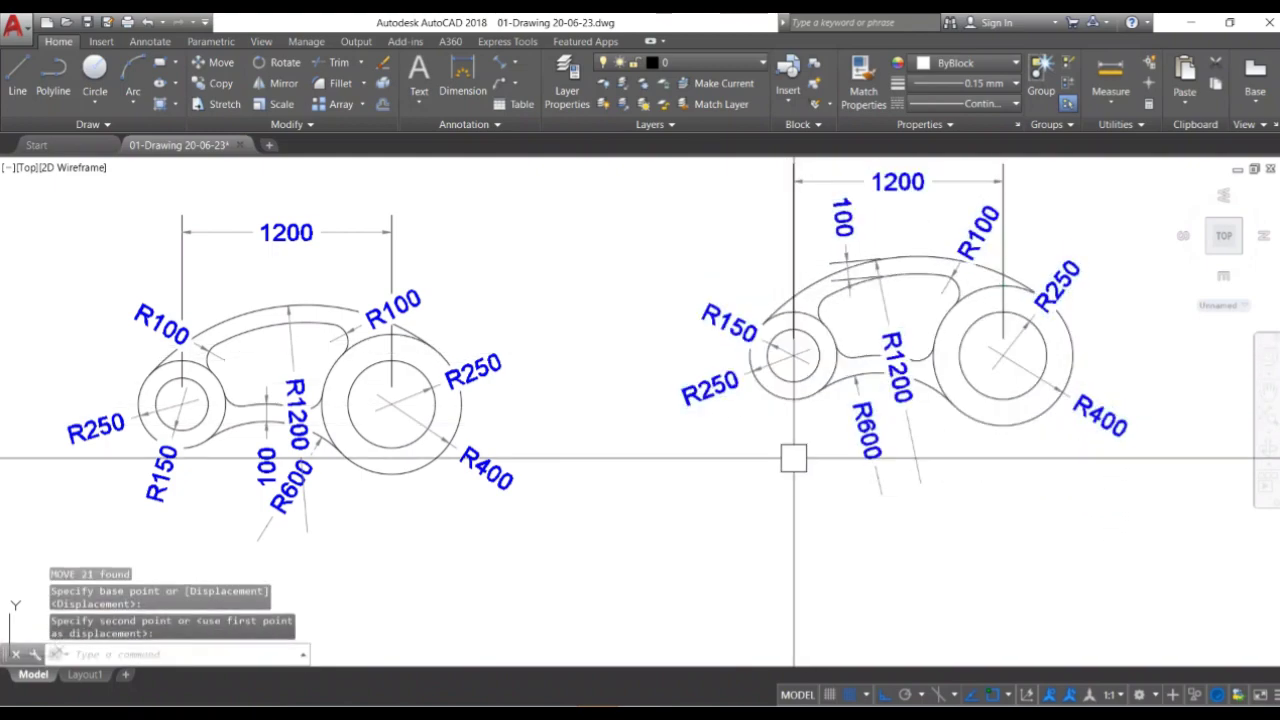